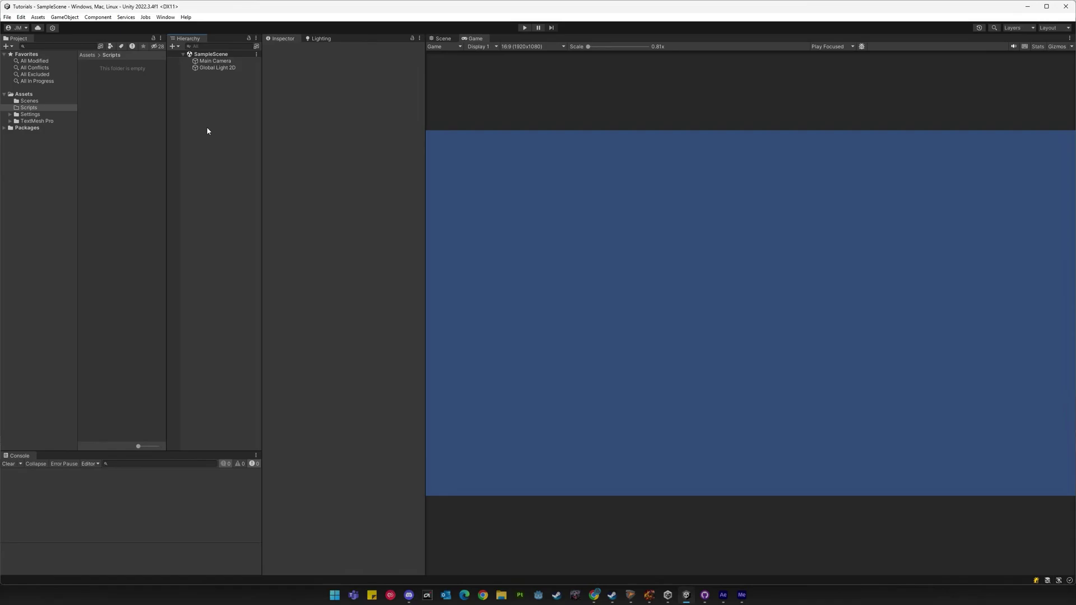
- Create an empty scene object named Bootstrap
right_click(208, 131)
click(274, 245)
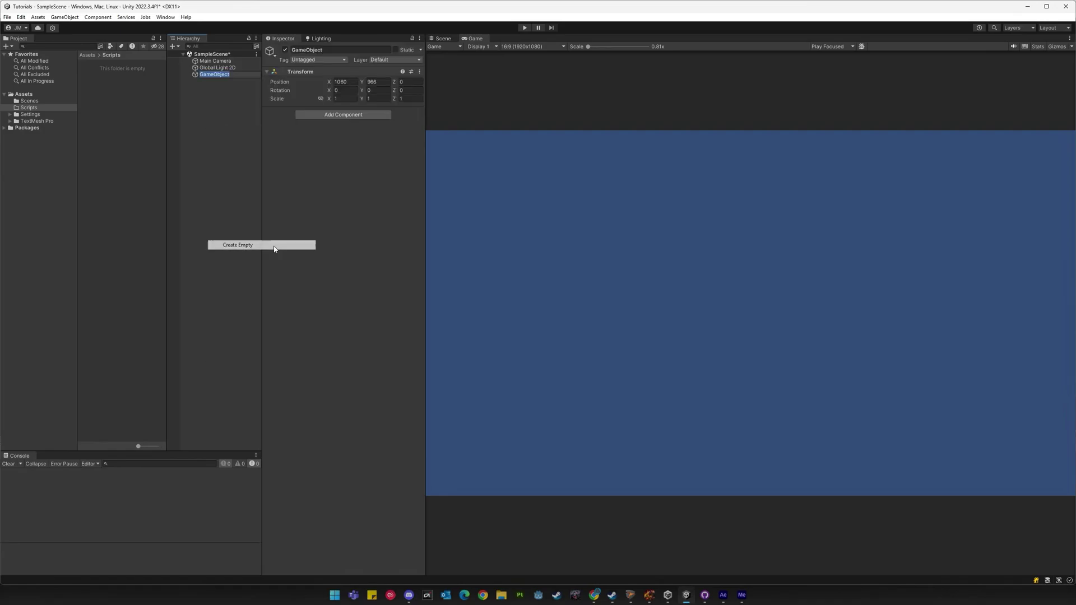
text(Bootstrap)
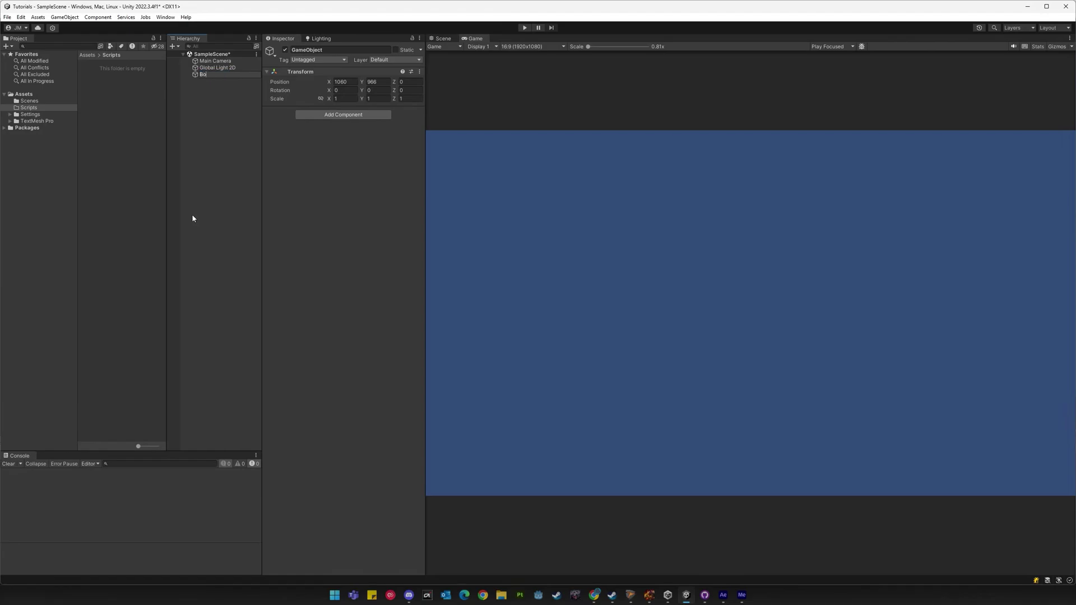
key(Return)
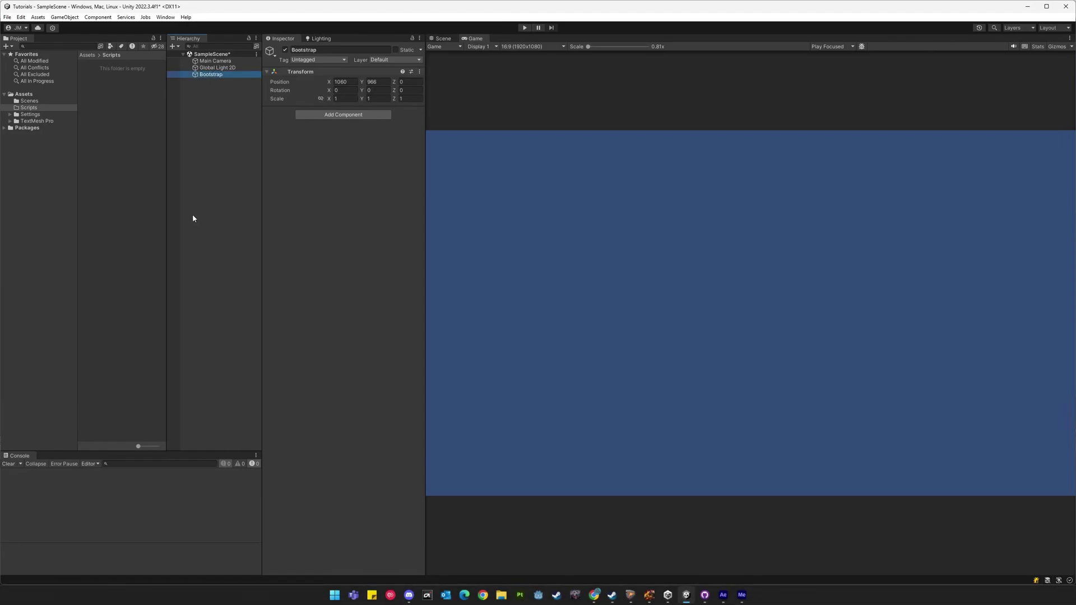
- Add a Steamworks Behaviour component to the Bootstrap object
click(327, 118)
text(S)
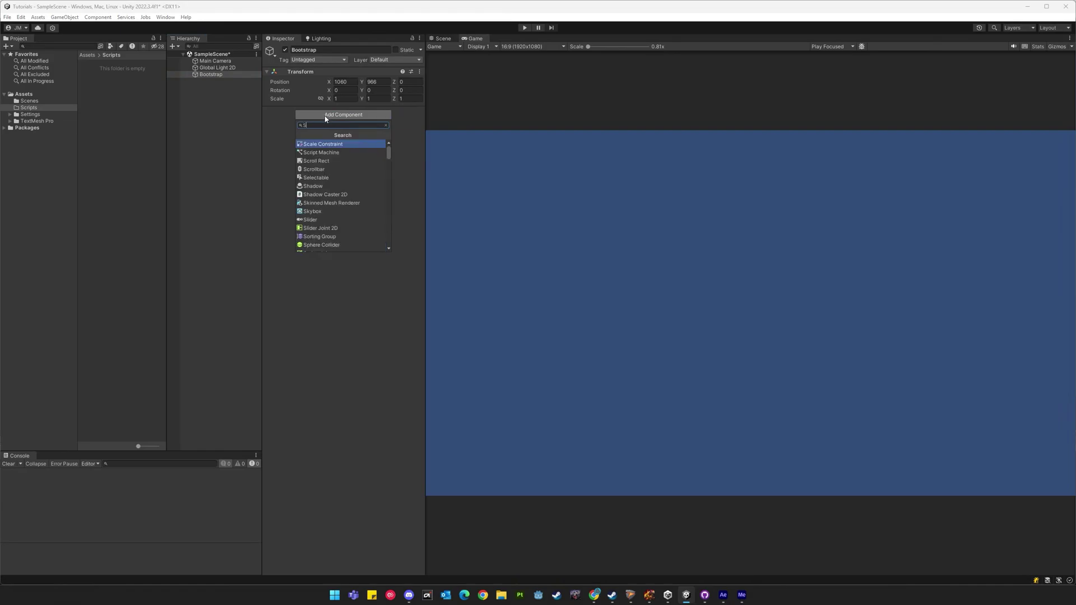
text(teamworks Be)
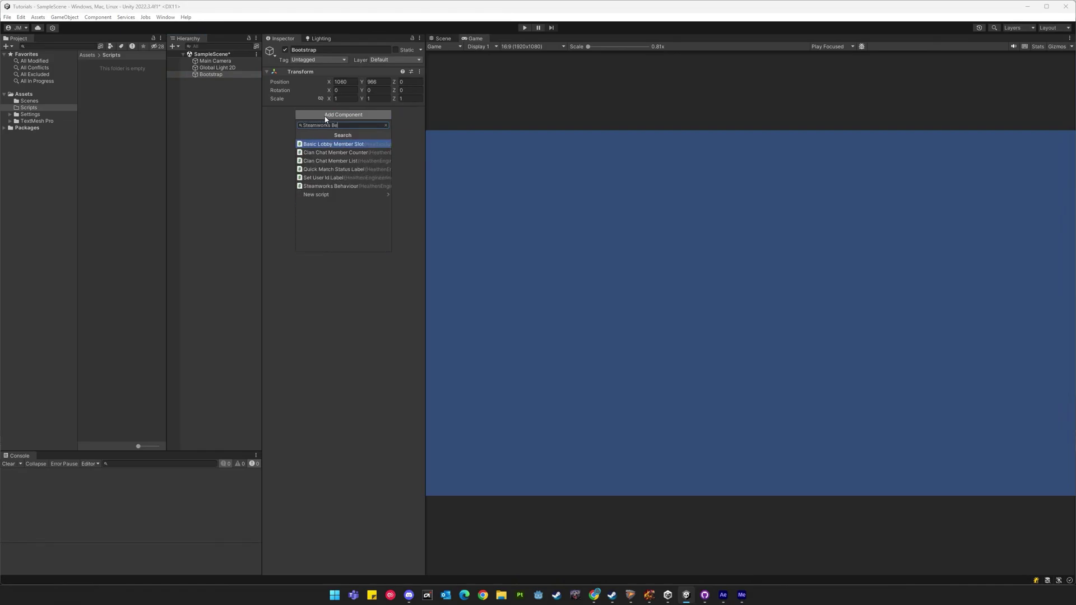
text(h)
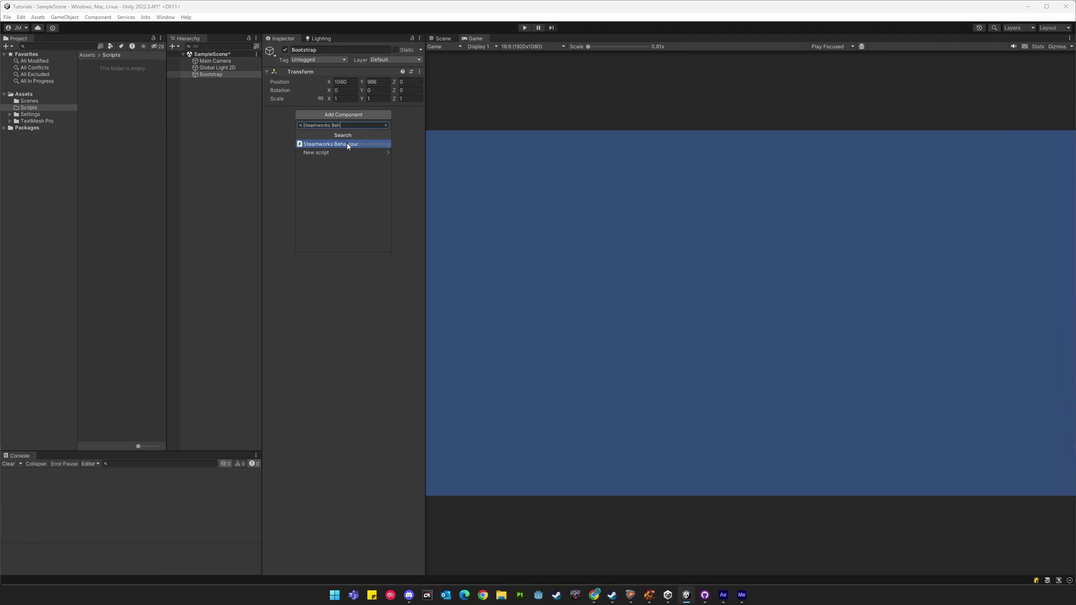
click(346, 144)
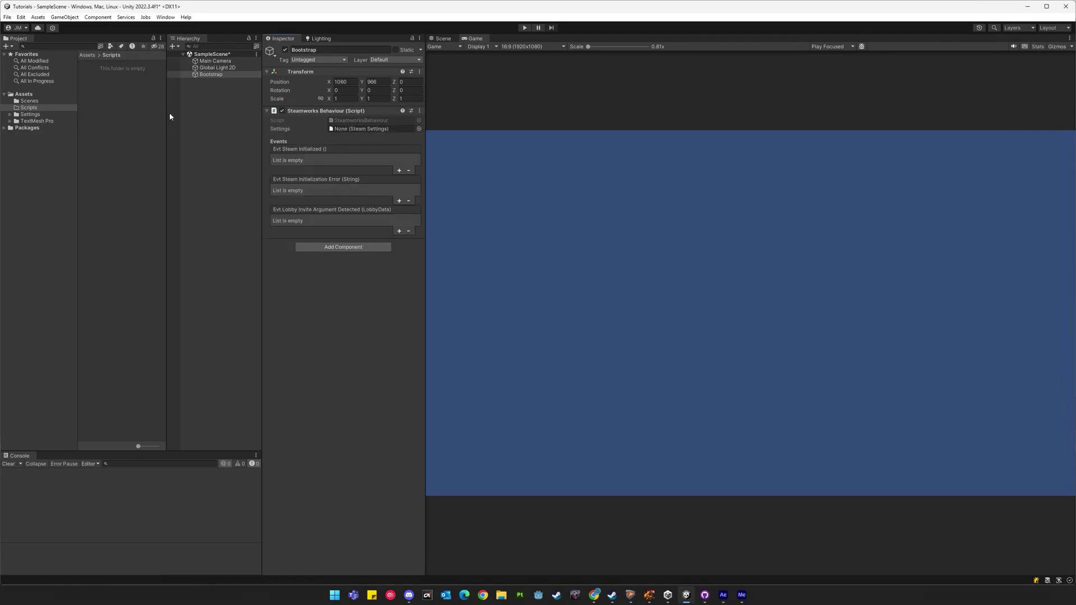
click(44, 114)
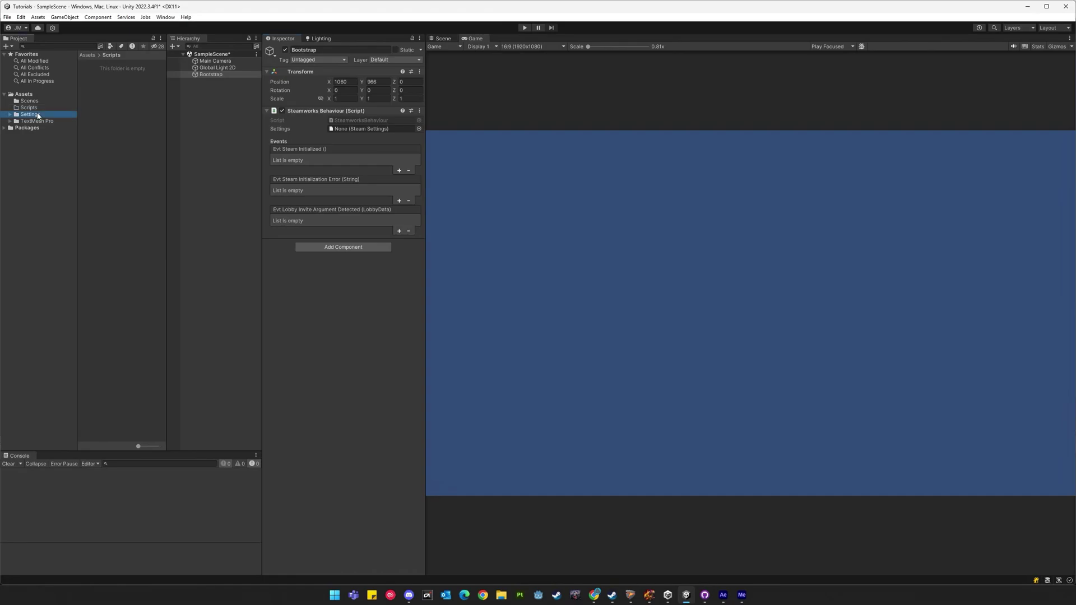
- Create a Steamworks Settings asset renamed 'Steam Settings' with Application Id 480
right_click(108, 112)
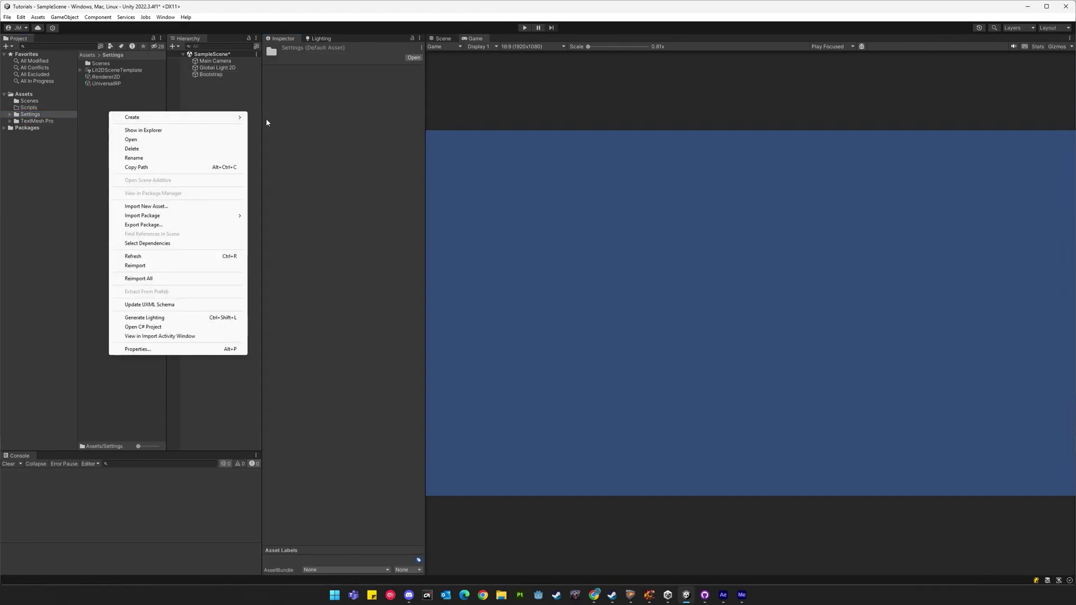
mouse_move(230, 122)
mouse_move(321, 127)
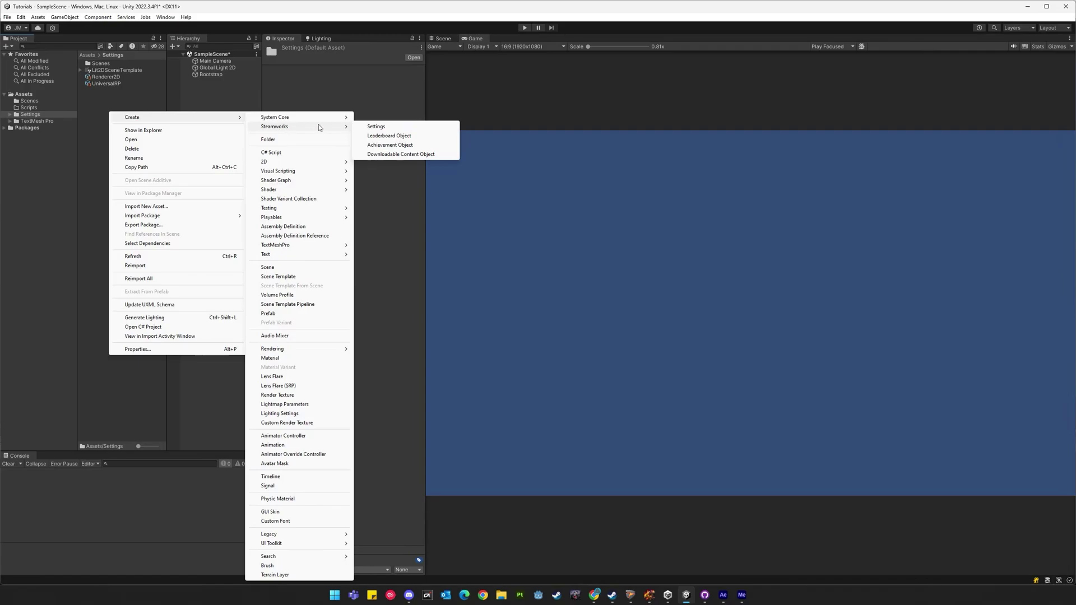
click(374, 127)
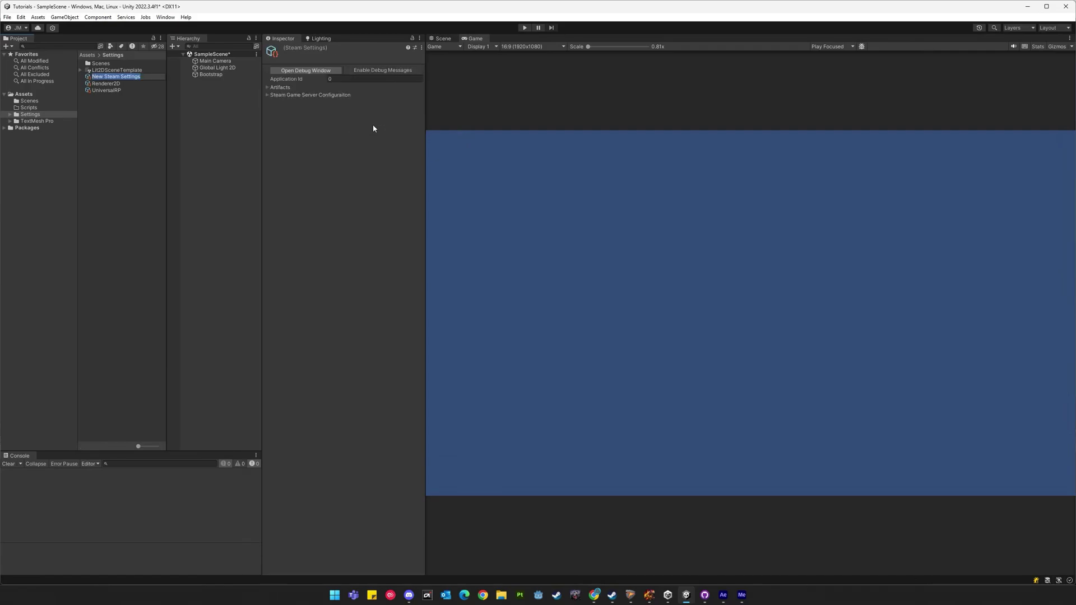
key(Home)
key(shift+Right)
key(shift+Right)
key(shift+Right)
key(Delete)
key(Delete)
key(Return)
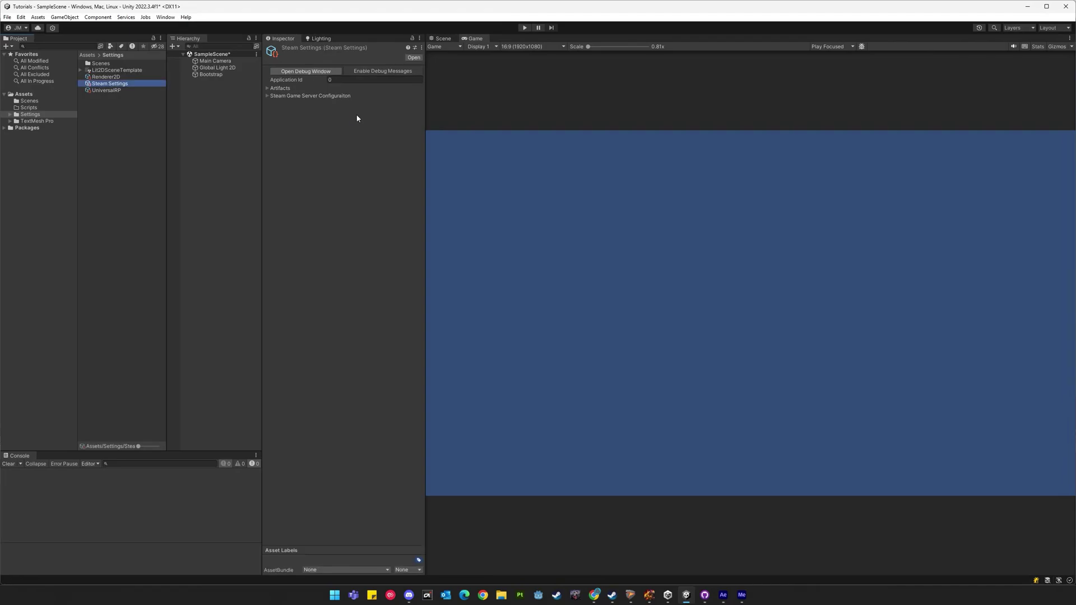
click(355, 78)
text(480)
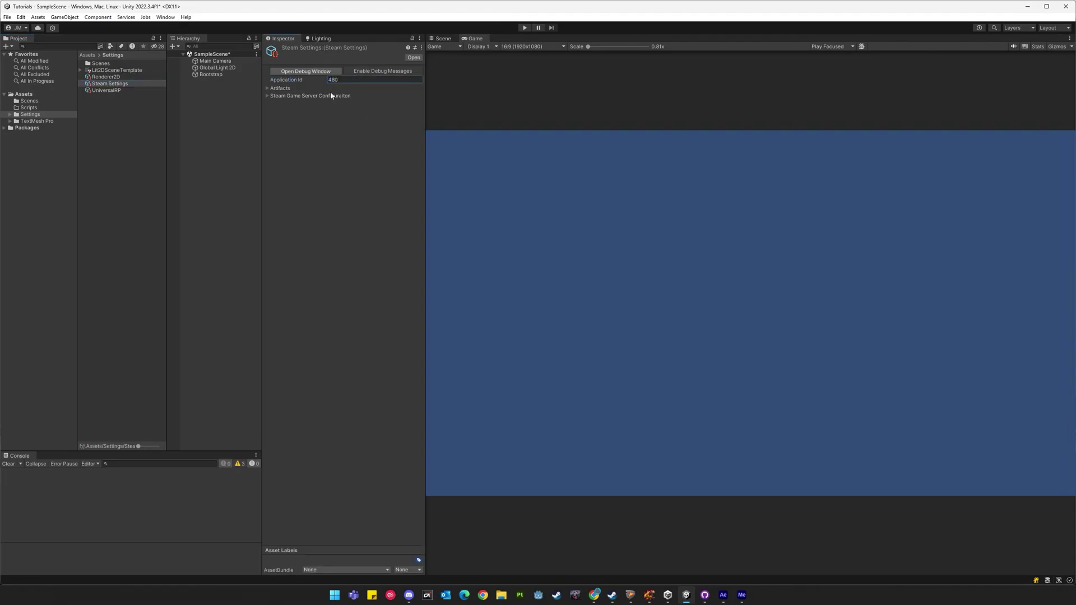
key(Return)
- Assign the Steam Settings asset to the Settings field of Bootstrap's Steamworks Behaviour
click(210, 74)
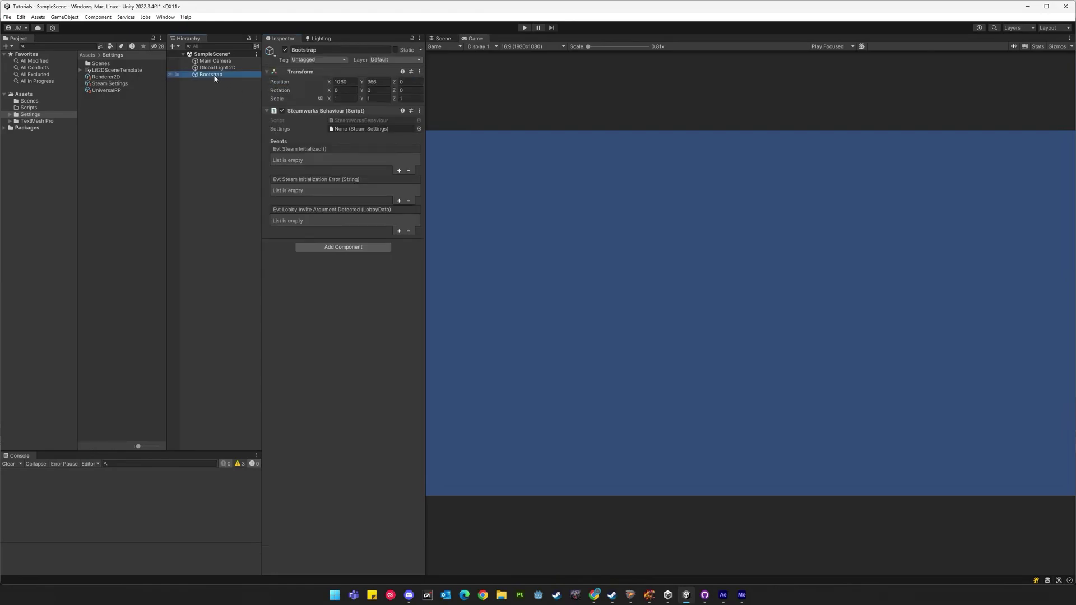
click(419, 129)
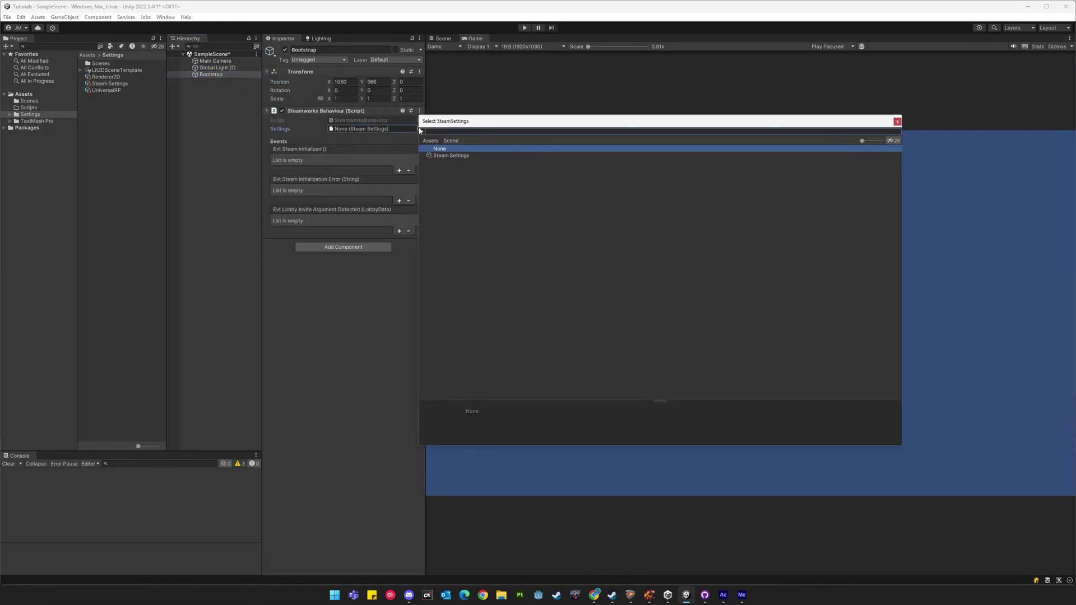
click(451, 156)
click(326, 366)
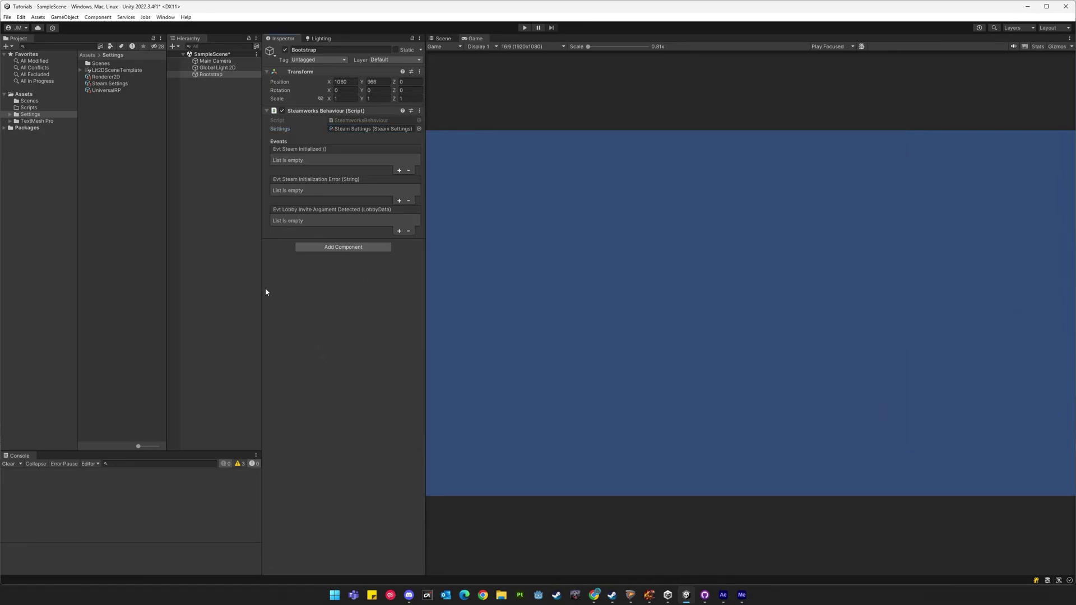
click(110, 84)
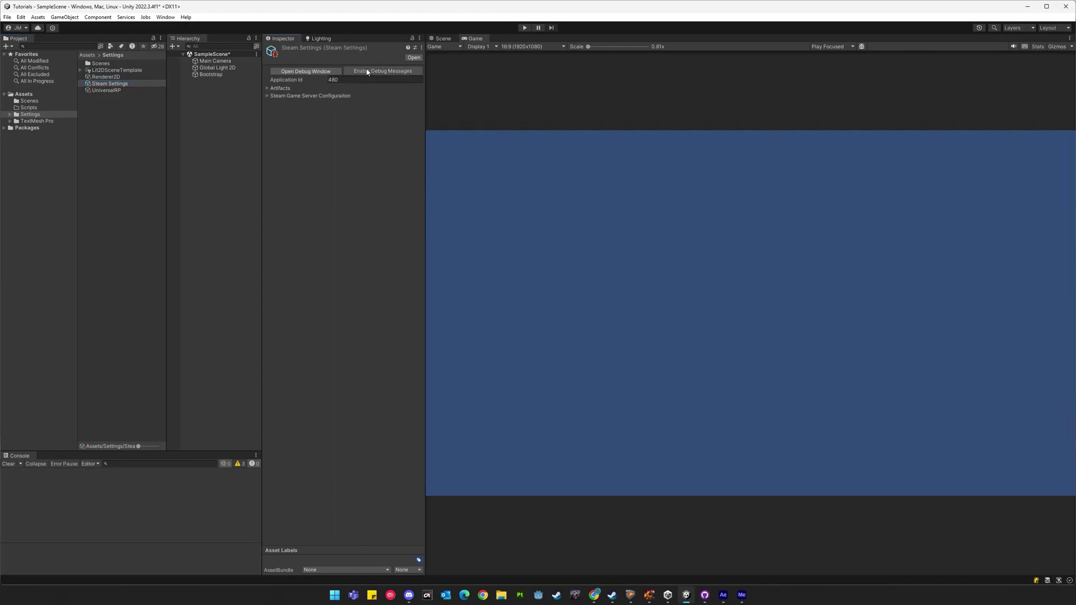
- Save the scene, play it, and check the Console for Steam API initialized with App ID 480
key(ctrl+s)
click(524, 27)
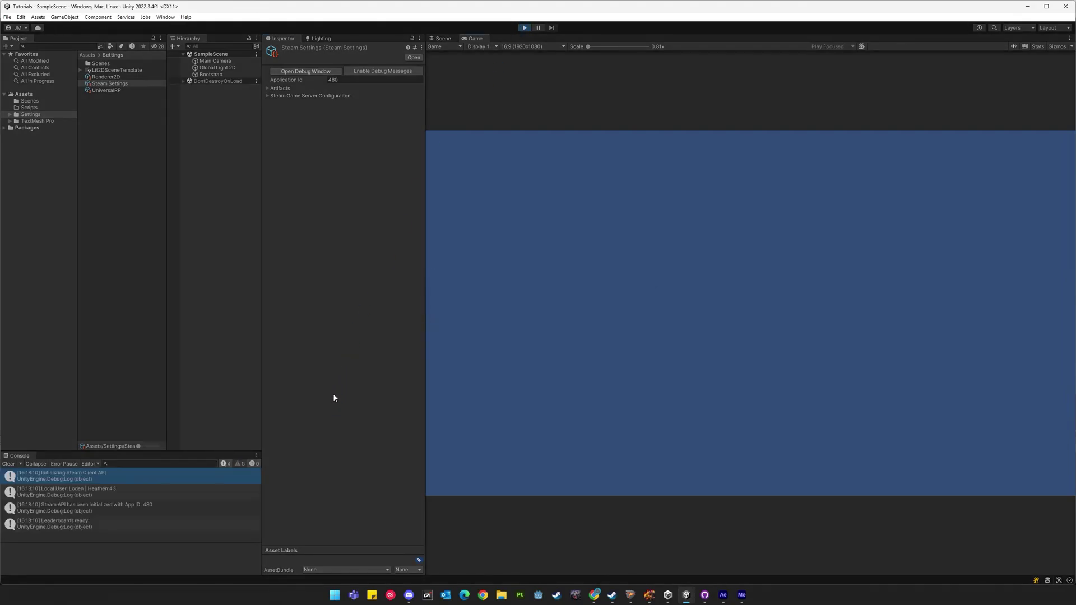
click(106, 492)
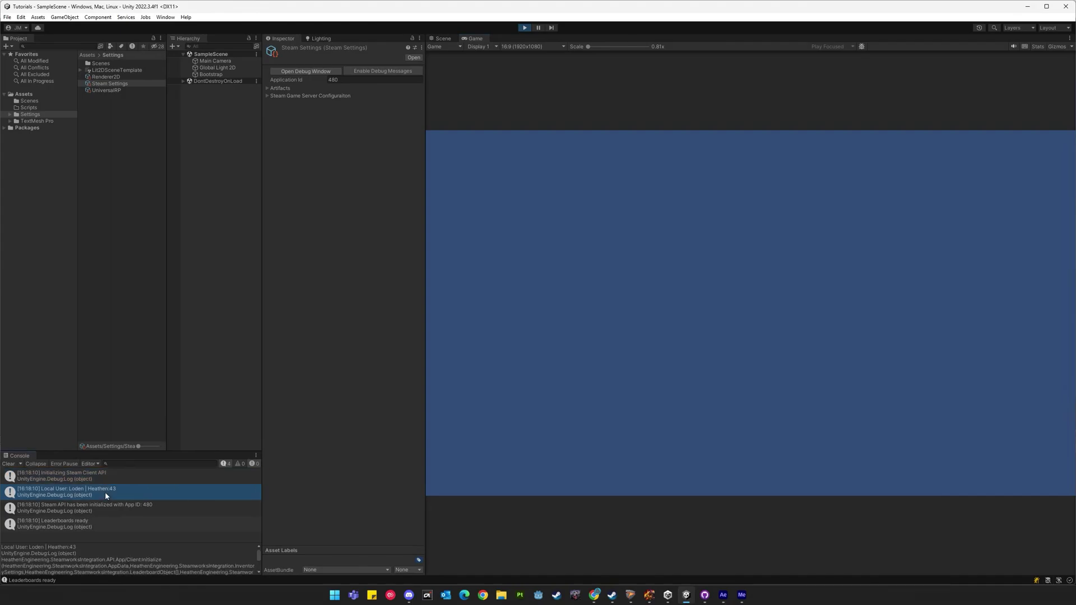
click(106, 506)
click(87, 523)
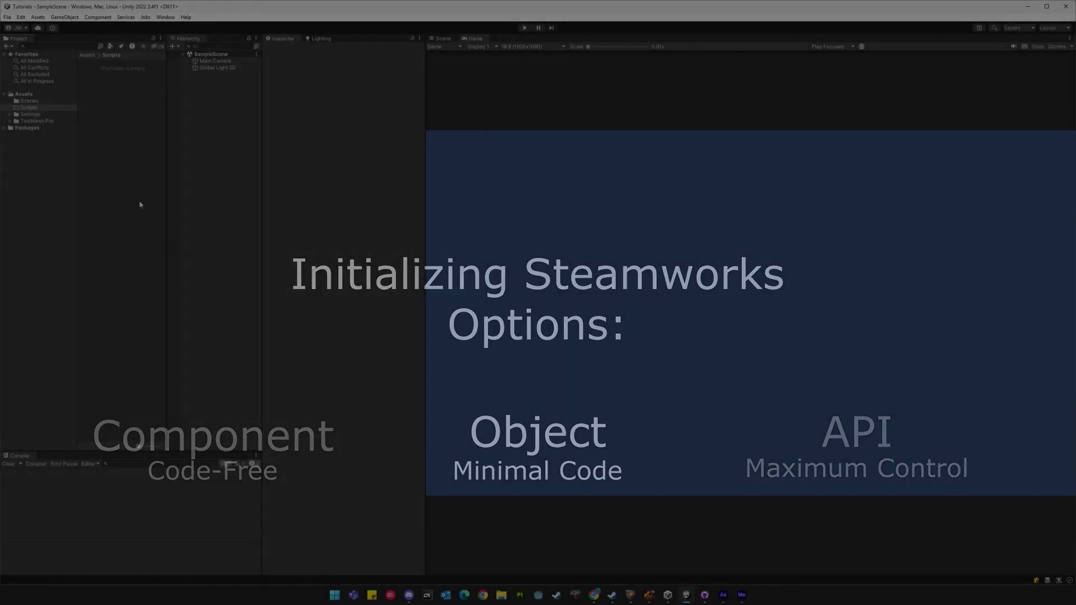
- Add a new C# script called Bootstrap to the Scripts folder
right_click(124, 164)
mouse_move(160, 168)
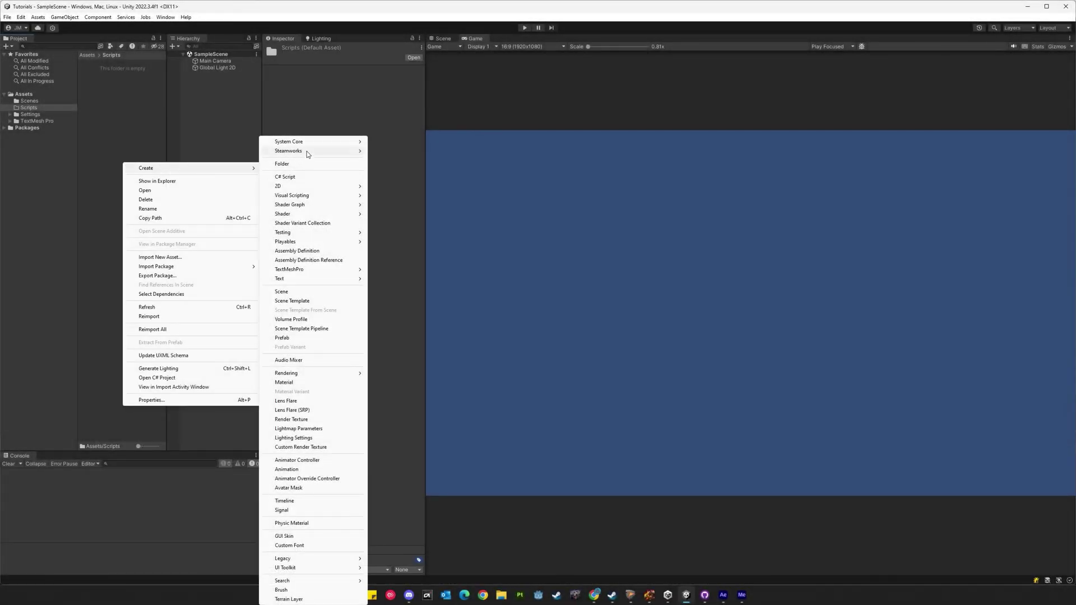
click(305, 177)
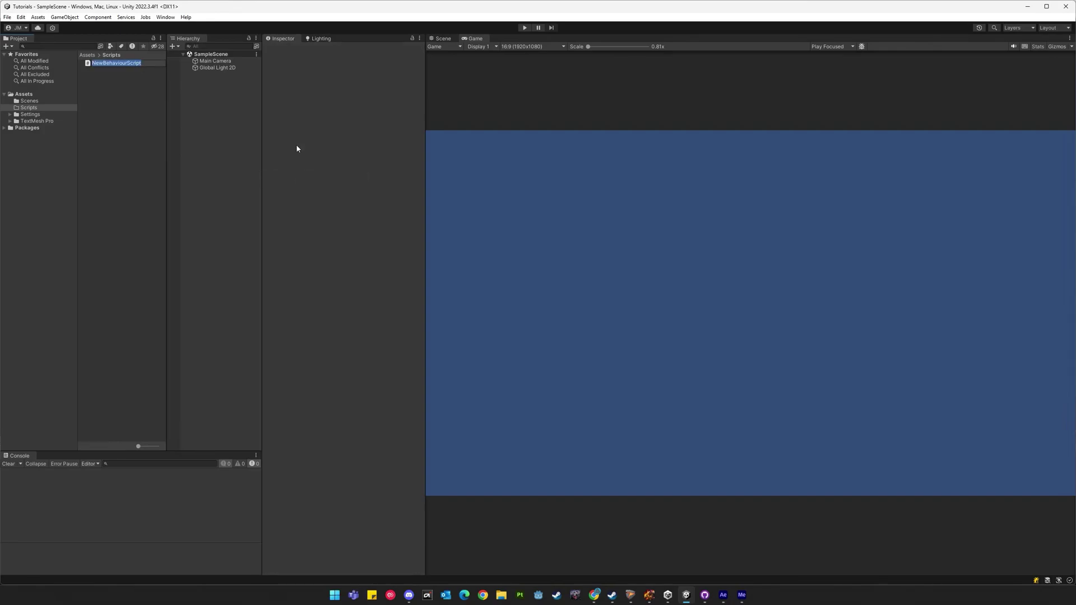
text(Bootstrap)
key(Return)
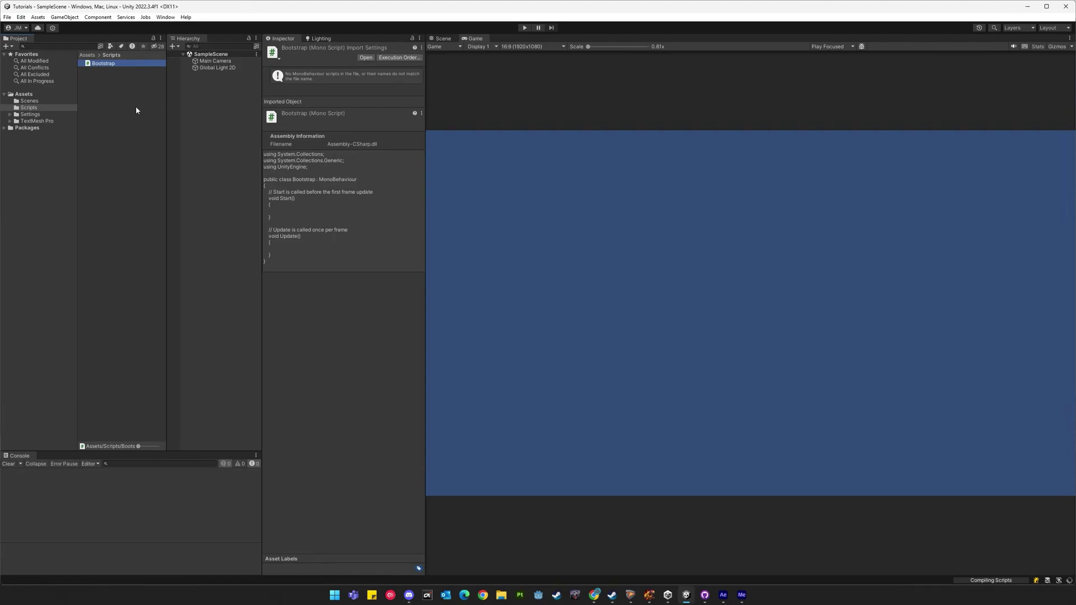
- Open Bootstrap.cs and add a 'namespace Tutorial' declaration with an opening brace above the class
double_click(110, 66)
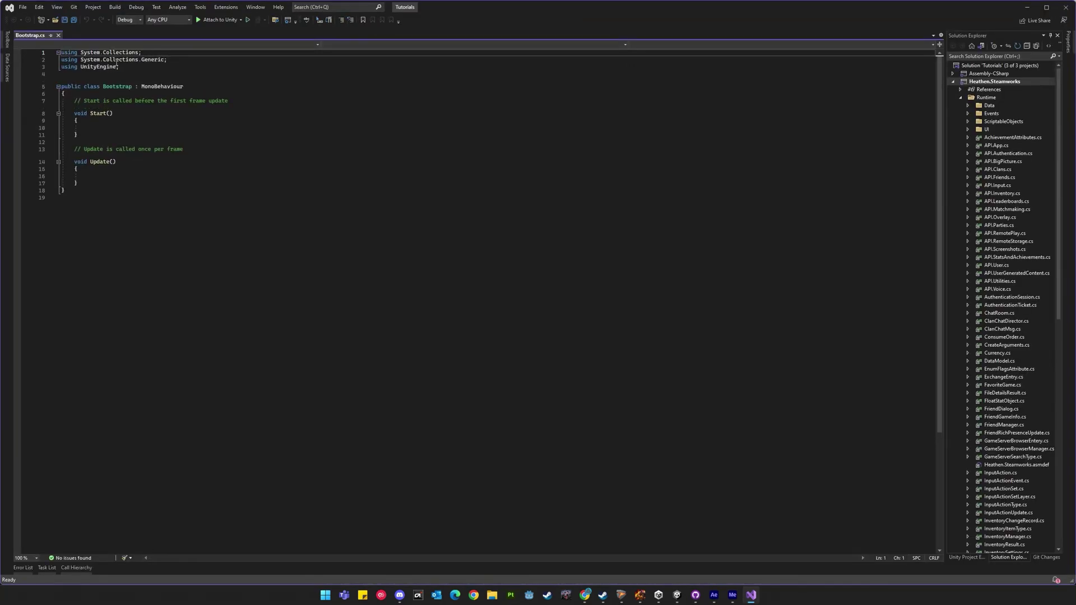
click(112, 73)
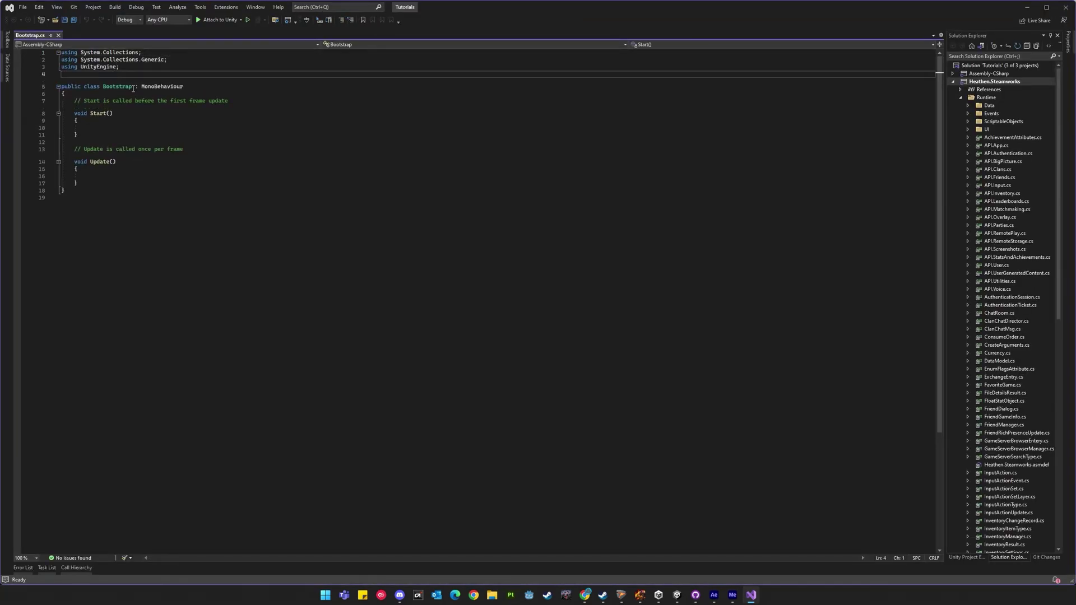
key(Return)
text(nam)
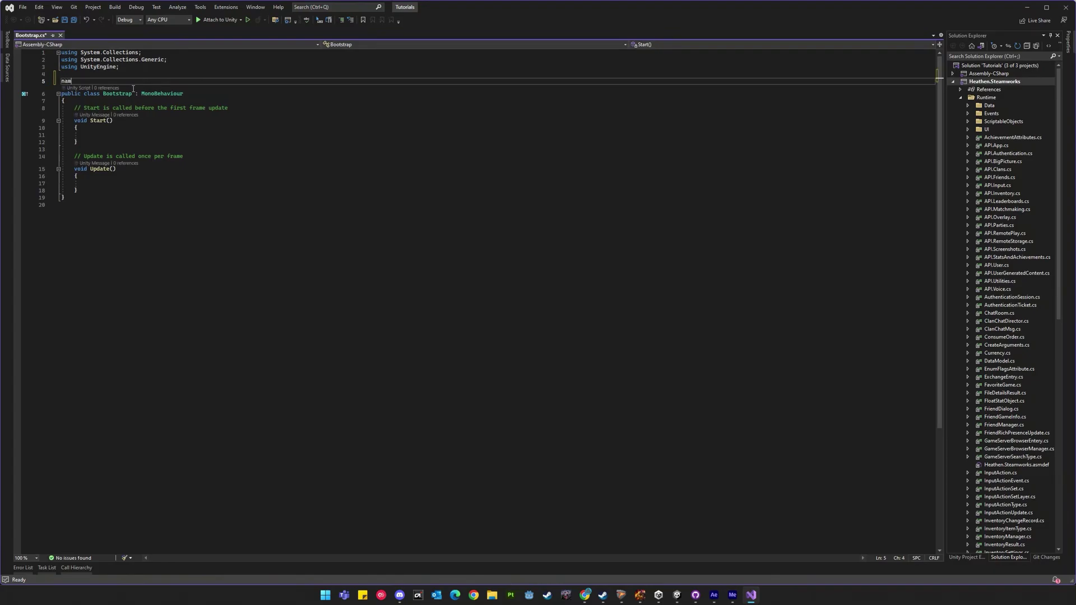
text(espace Tut)
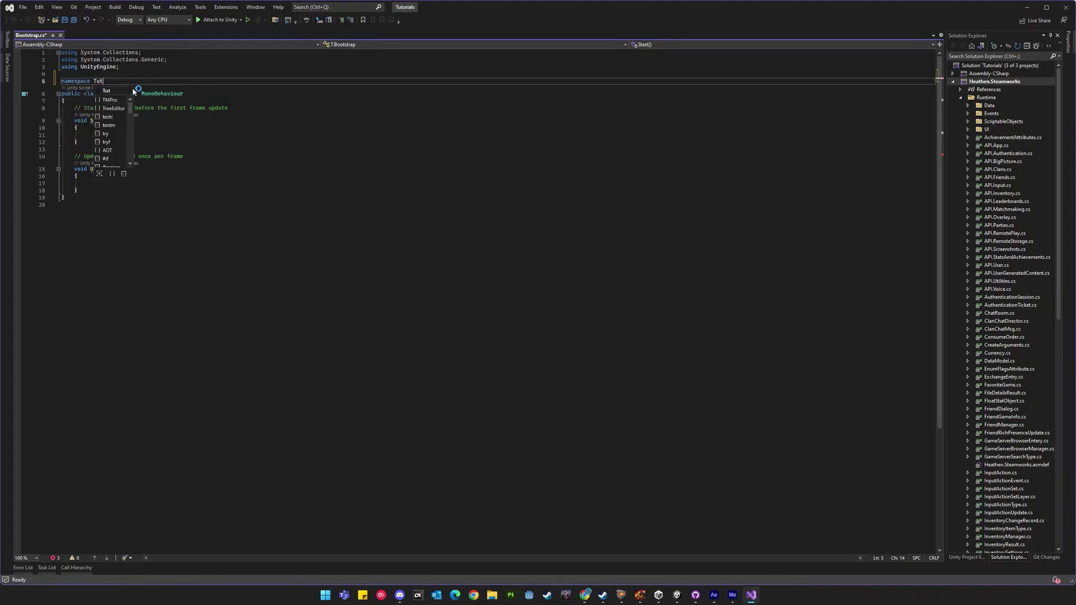
text(orial)
key(Return)
text({)
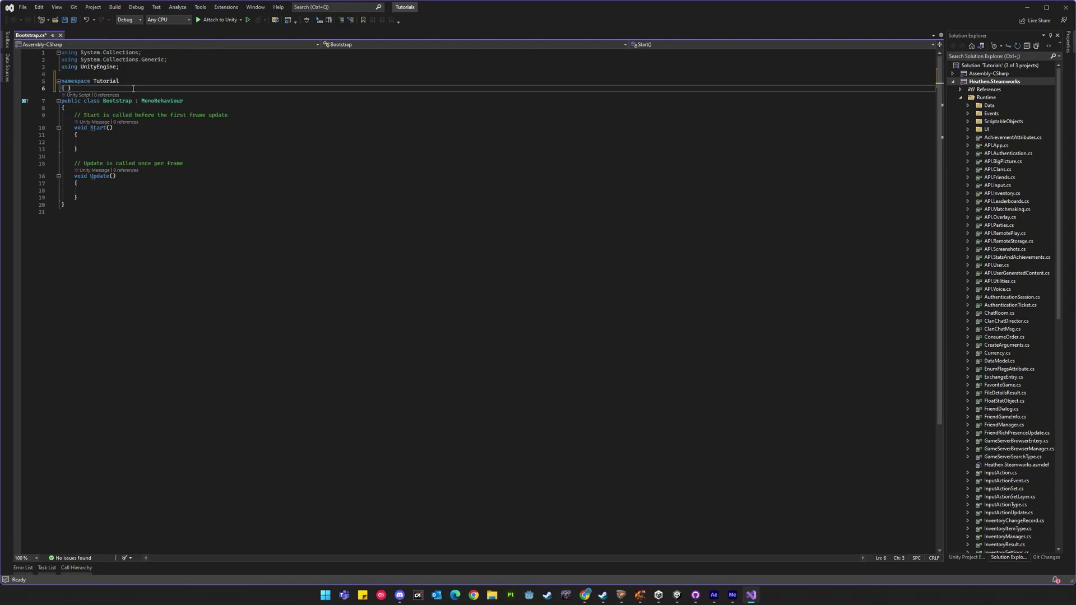
- Close the Tutorial namespace with a brace after the Bootstrap class
key(Delete)
key(Down)
key(Down)
key(Down)
key(Down)
key(Down)
key(Down)
key(Down)
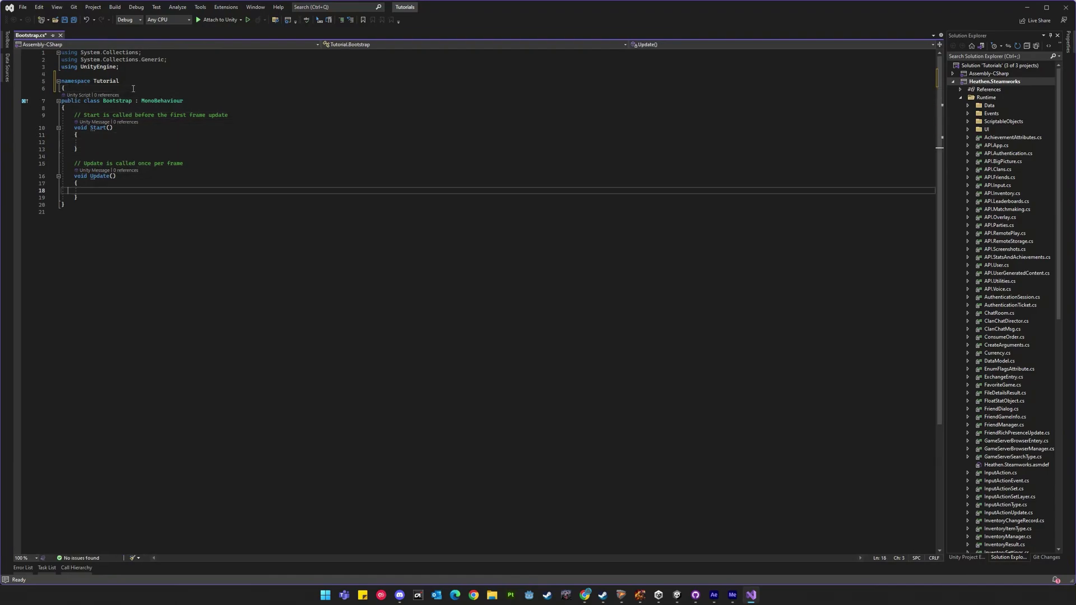
key(Down)
key(Down)
key(Return)
text(})
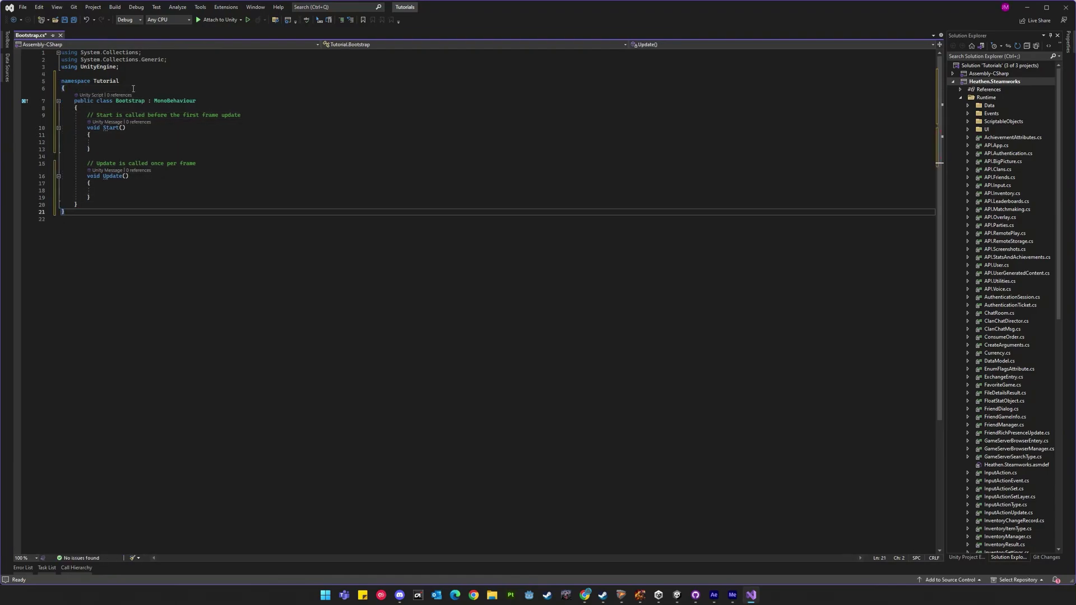
- Add the comment '//Always ... yes ALWAYS put your code in a namespace!!!!!!!! <-- DO IT' above the namespace
click(133, 76)
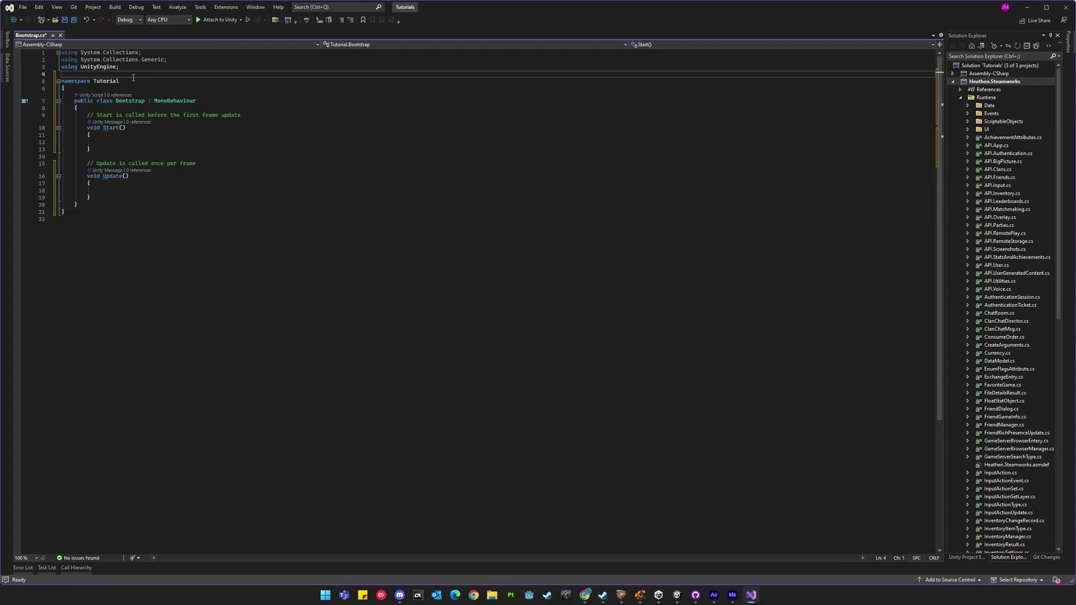
key(Return)
text(//Alway)
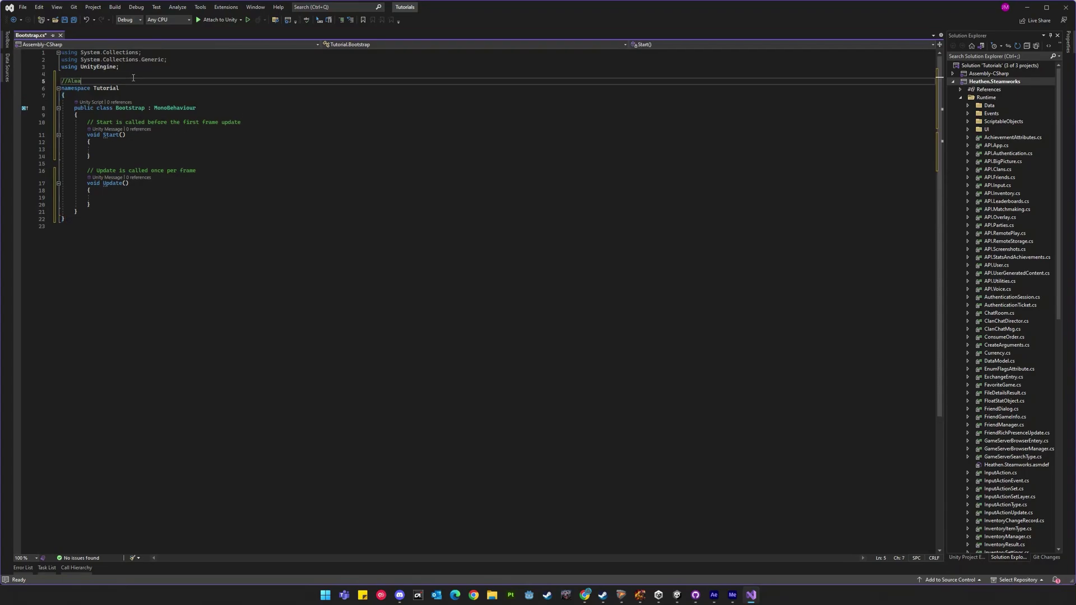
text(s ... yes )
text(ALWAYS p)
text(ut your code in a n)
text(amespace)
text(!!!!!!!! <-- )
text(DO IT)
- Add a public SteamSettings settings field, marking the auto-added using line with '//<-- See it added this'
click(143, 117)
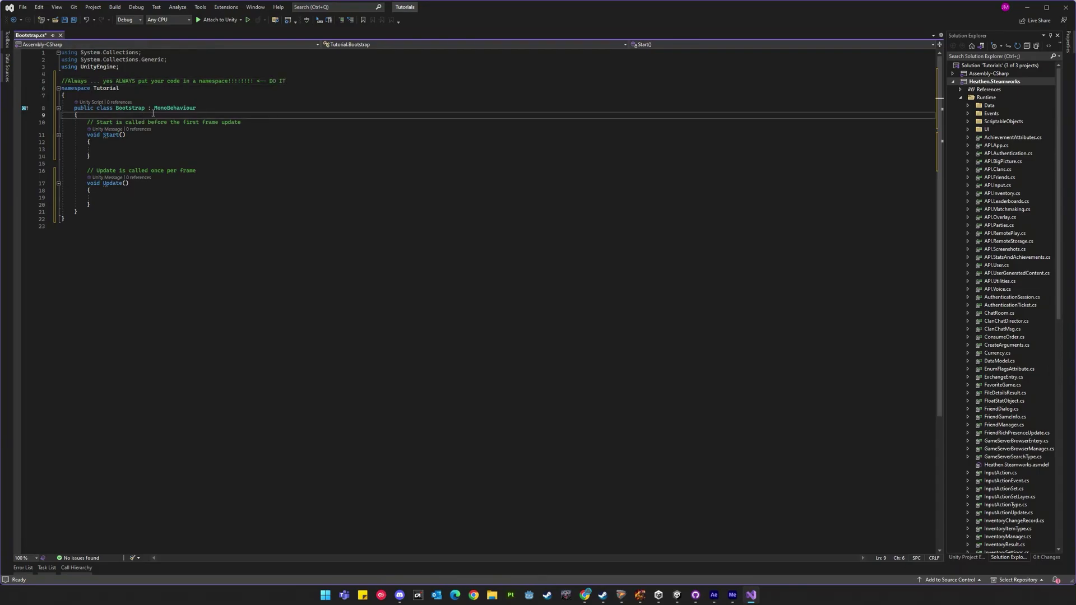
key(Return)
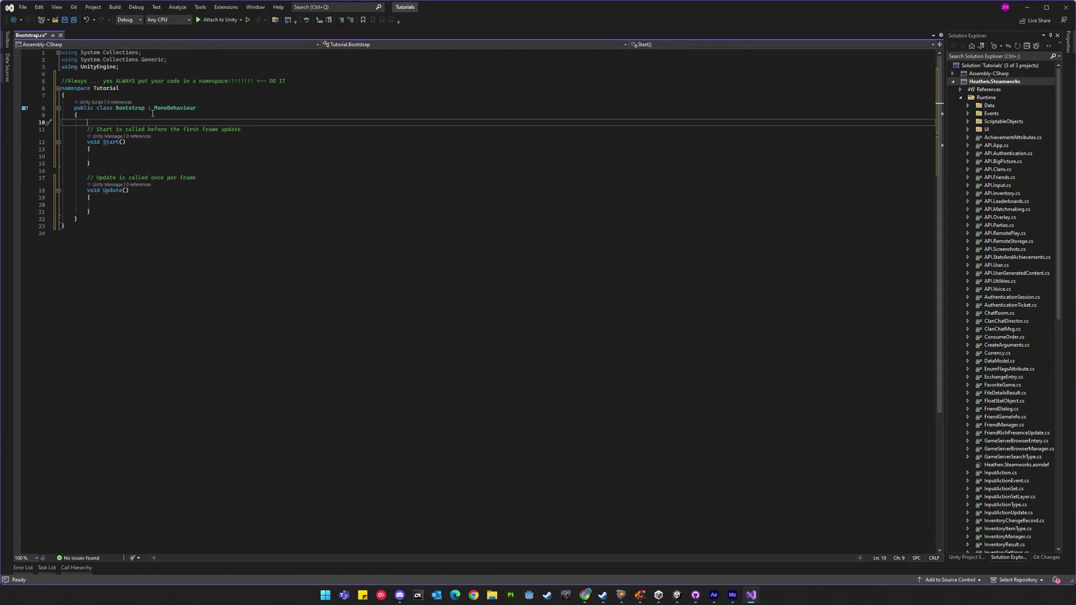
key(ctrl+Return)
text(public)
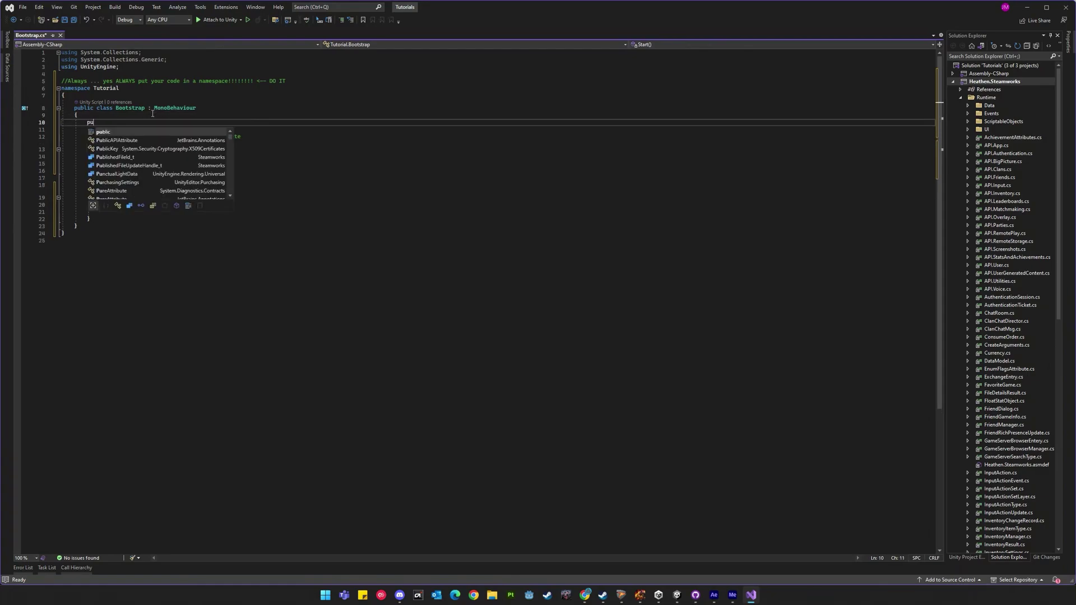
key(Escape)
text( SteamSEttings)
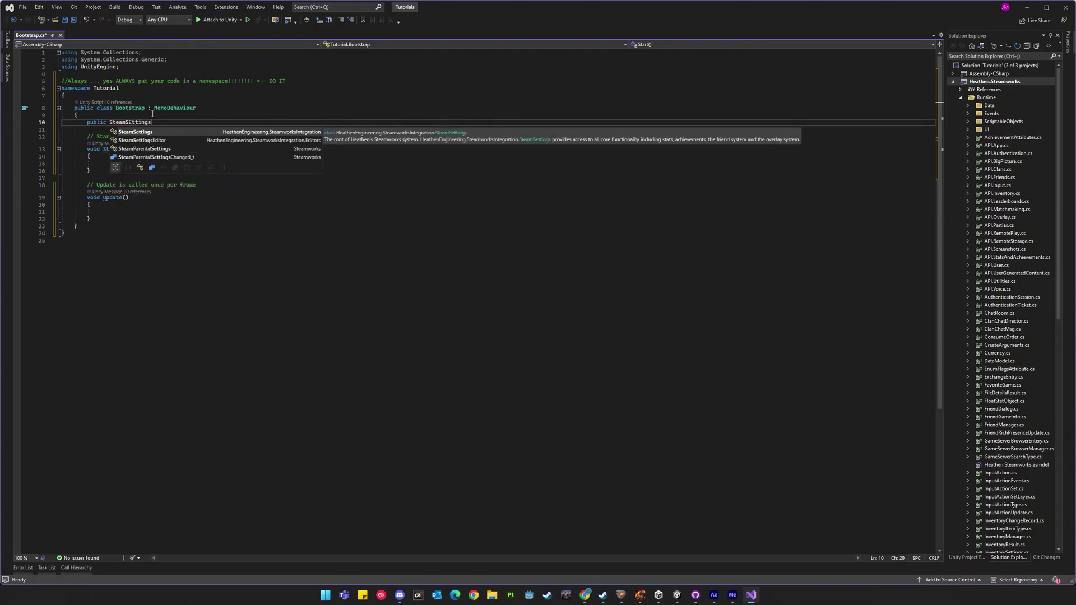
key(Tab)
key(Tab)
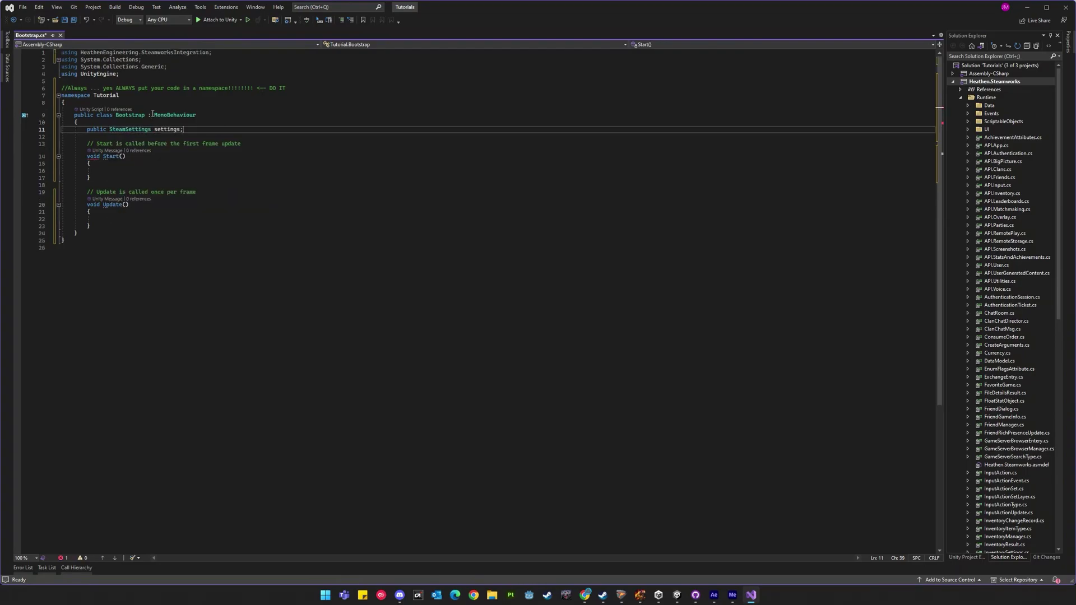
click(221, 54)
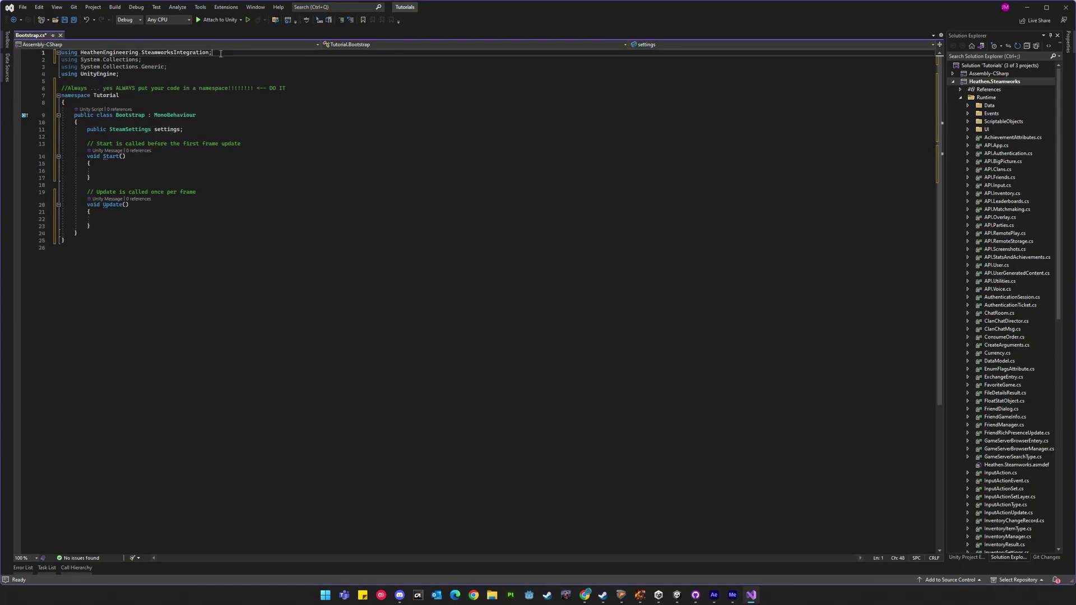
text(//<)
text(-- S)
text(ee it added this)
- Call settings.Initialize() inside Start and save the script
click(169, 164)
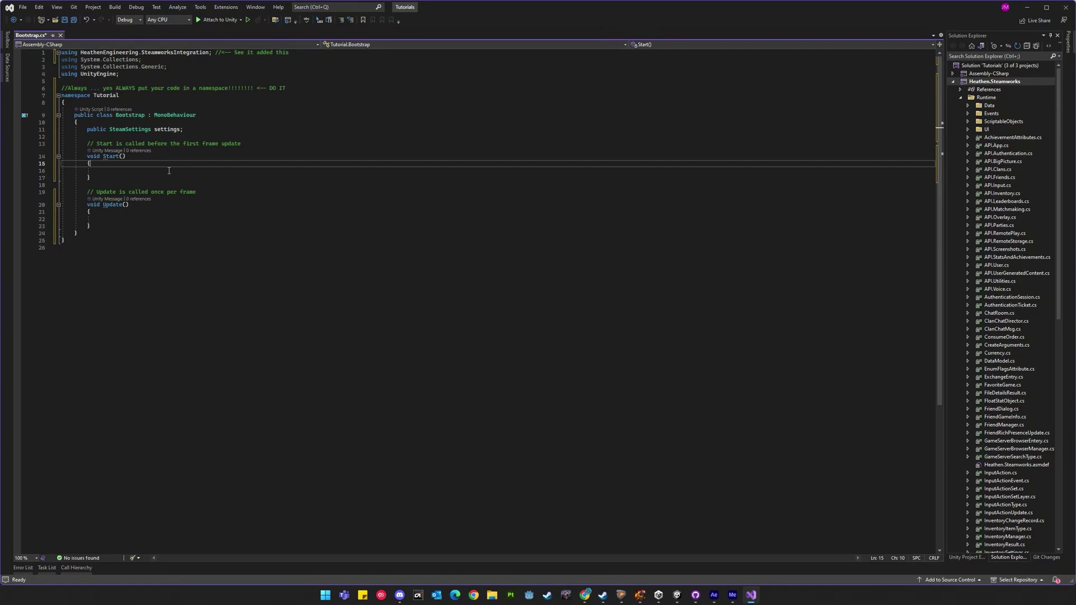
click(169, 170)
text(settings)
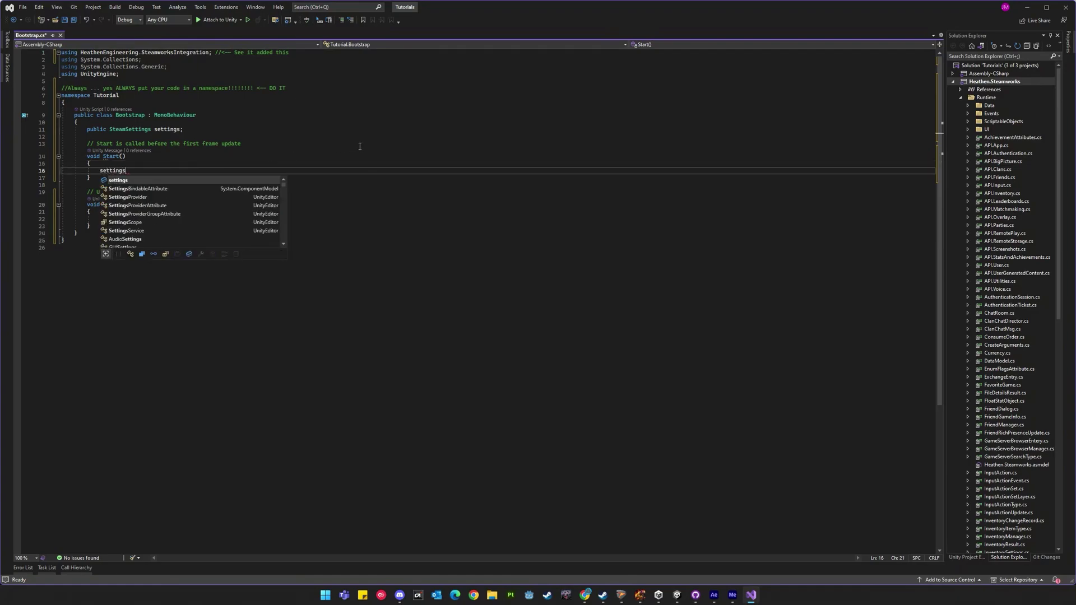
text(.I)
key(Tab)
text(()
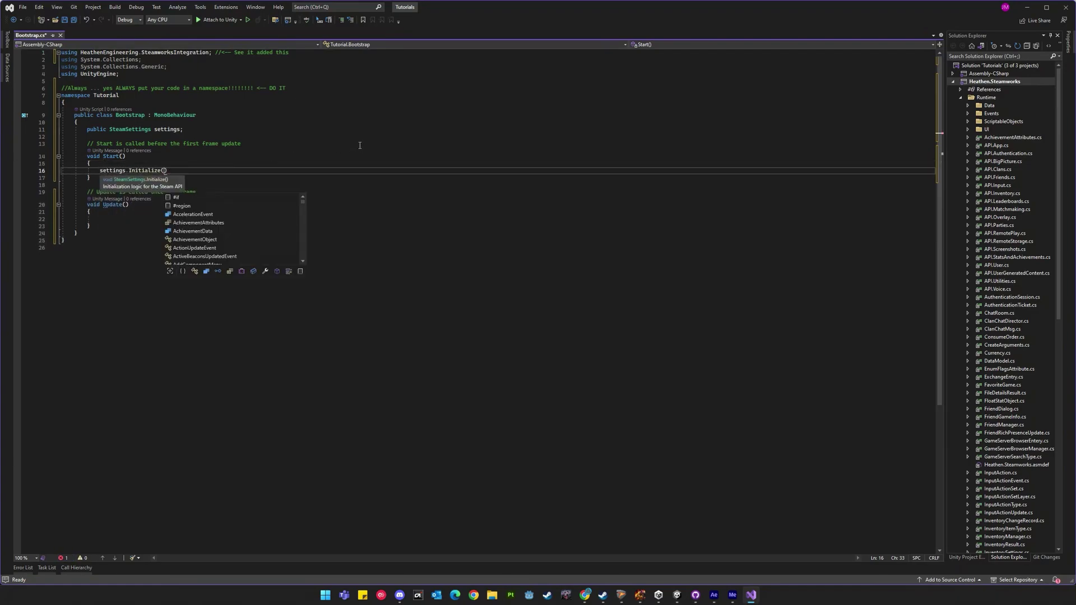
text())
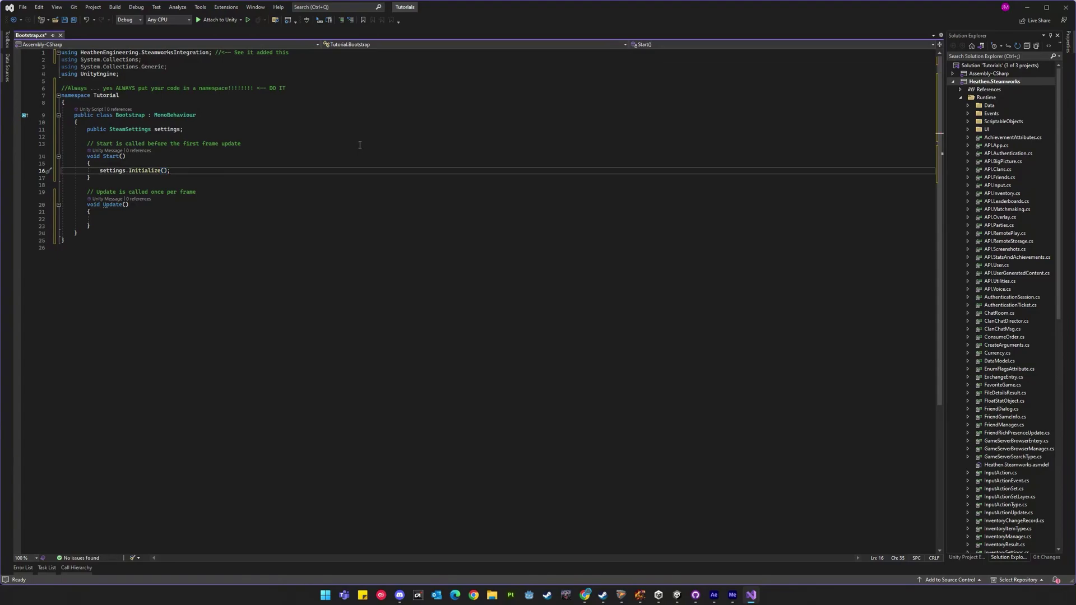
key(ctrl+s)
click(676, 596)
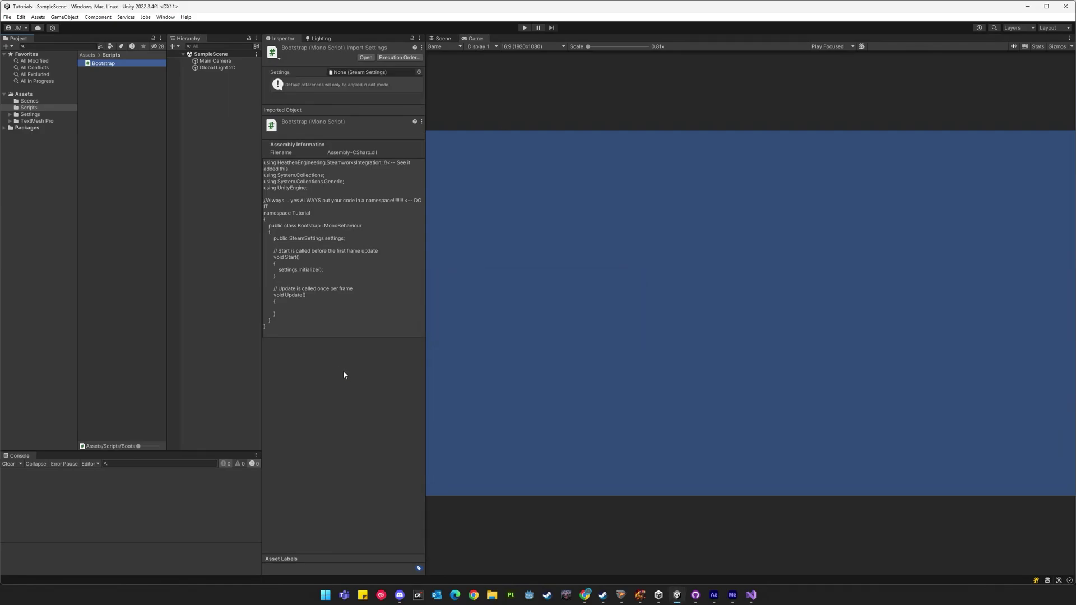
- Create an empty Bootstrap object and attach the Bootstrap script to it
right_click(212, 112)
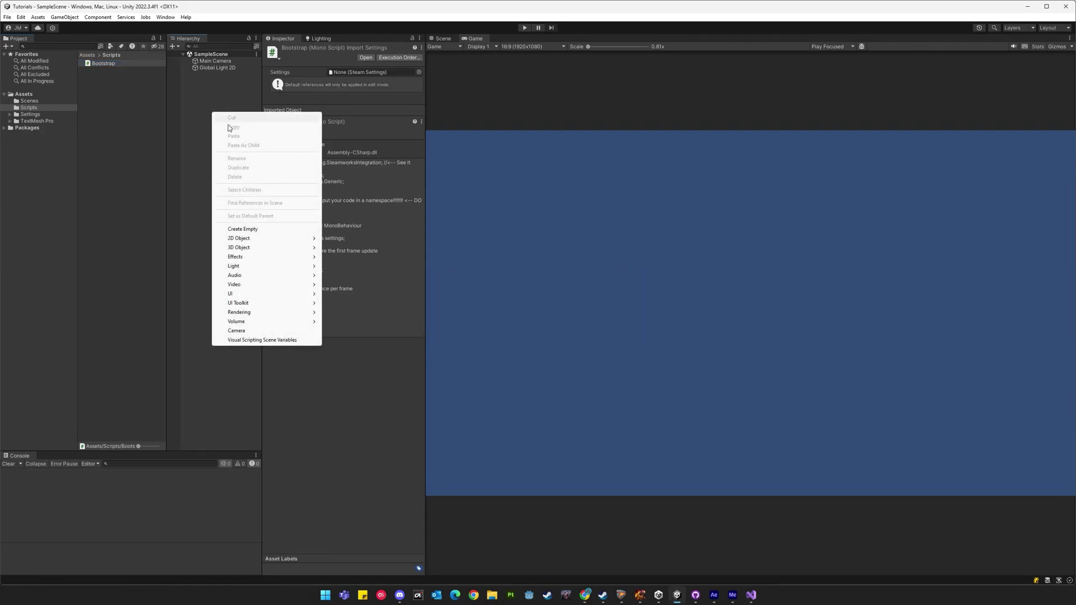
click(246, 229)
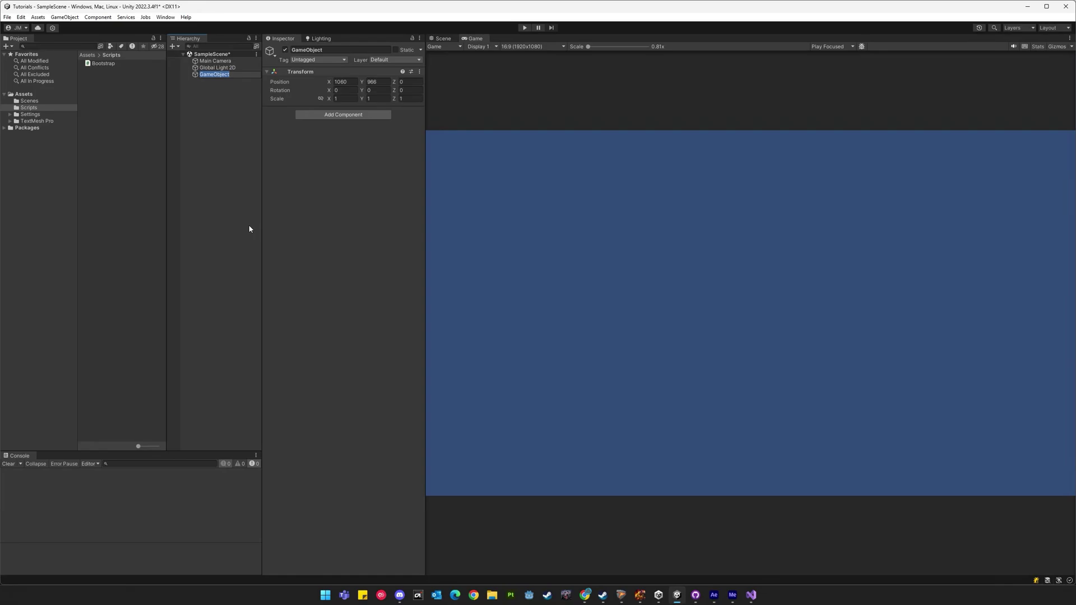
text(Bootstrap)
key(Return)
drag(102, 65, 322, 164)
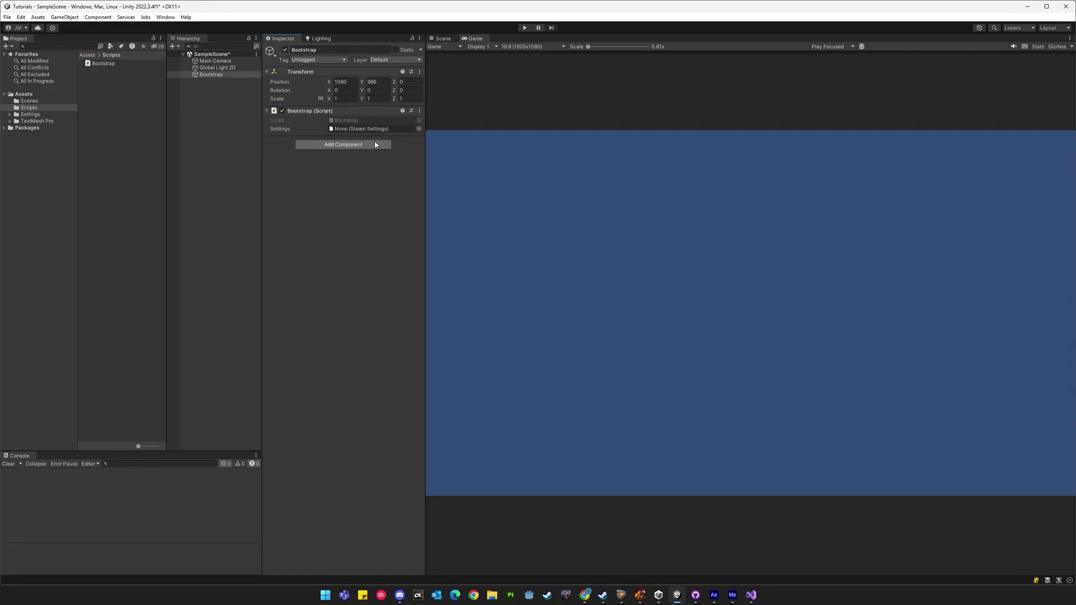
click(38, 115)
- Create a Steamworks Settings asset named 'Steam Settings' and set its Application Id to 480
right_click(102, 120)
mouse_move(135, 126)
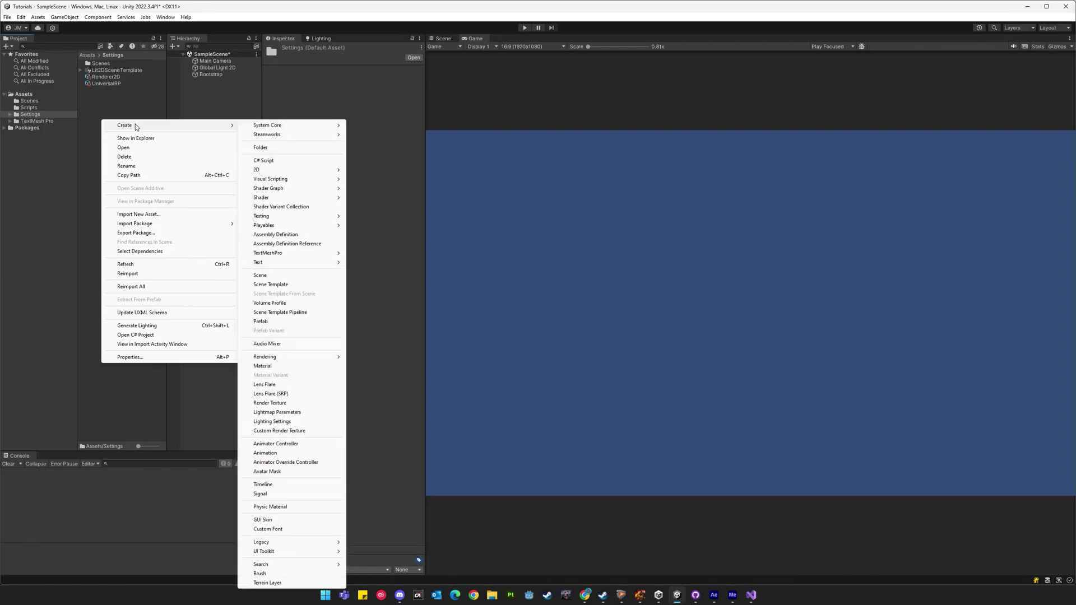
mouse_move(295, 135)
click(367, 135)
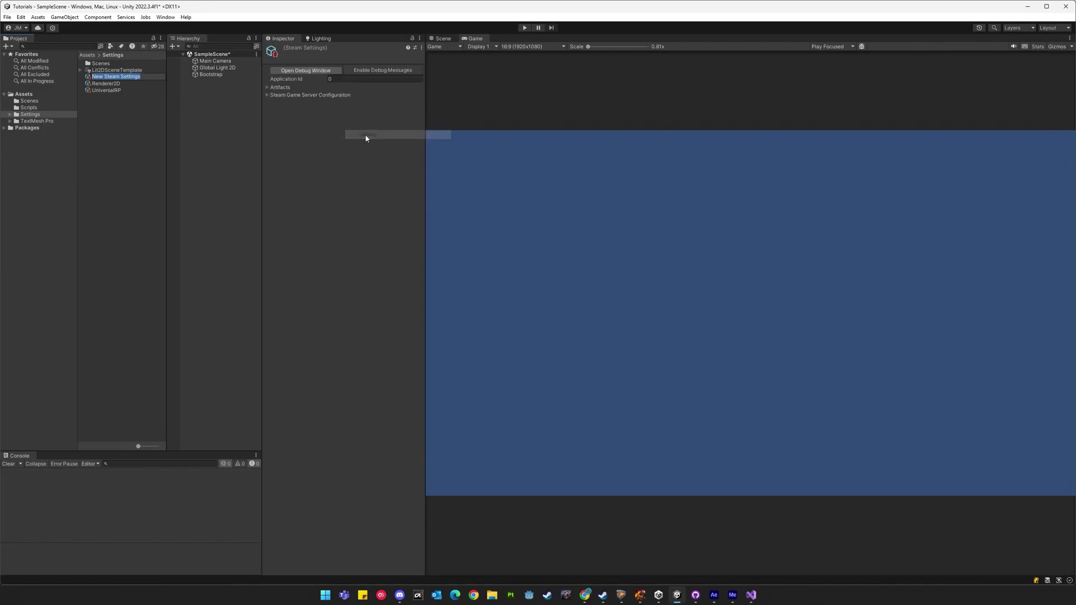
key(Home)
key(shift+Right)
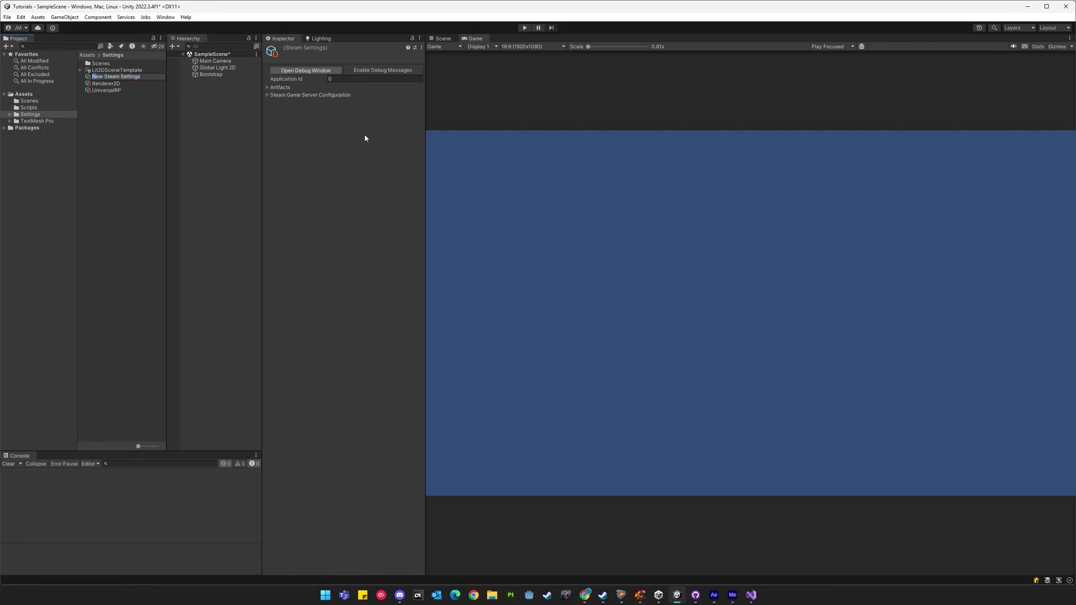
key(shift+Right)
key(shift+Right)
key(BackSpace)
key(Return)
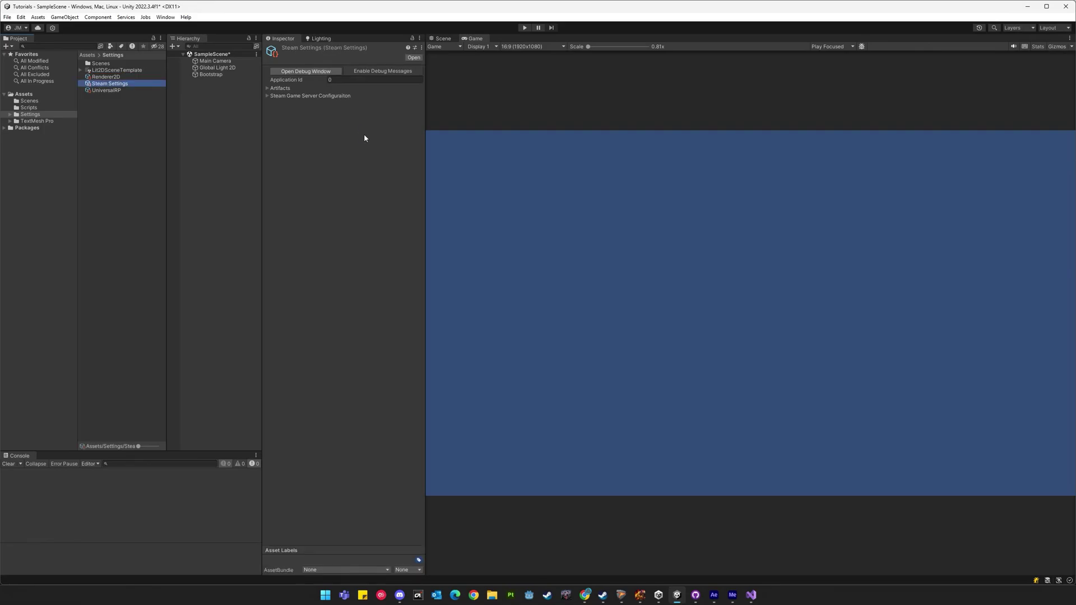
click(345, 79)
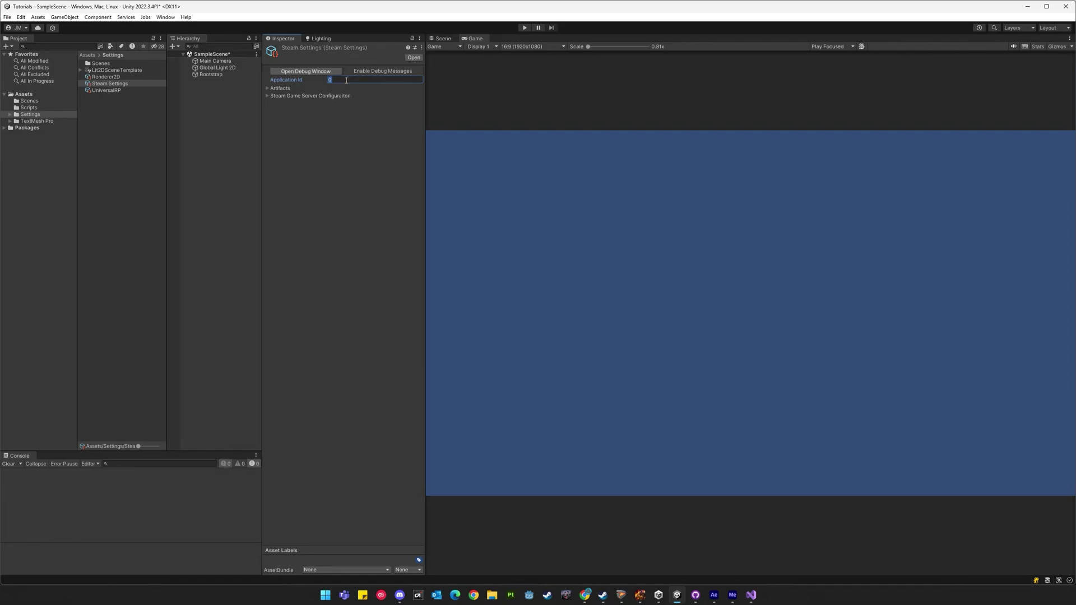
text(480)
- Assign the Steam Settings asset to the Bootstrap script's Settings field
click(211, 74)
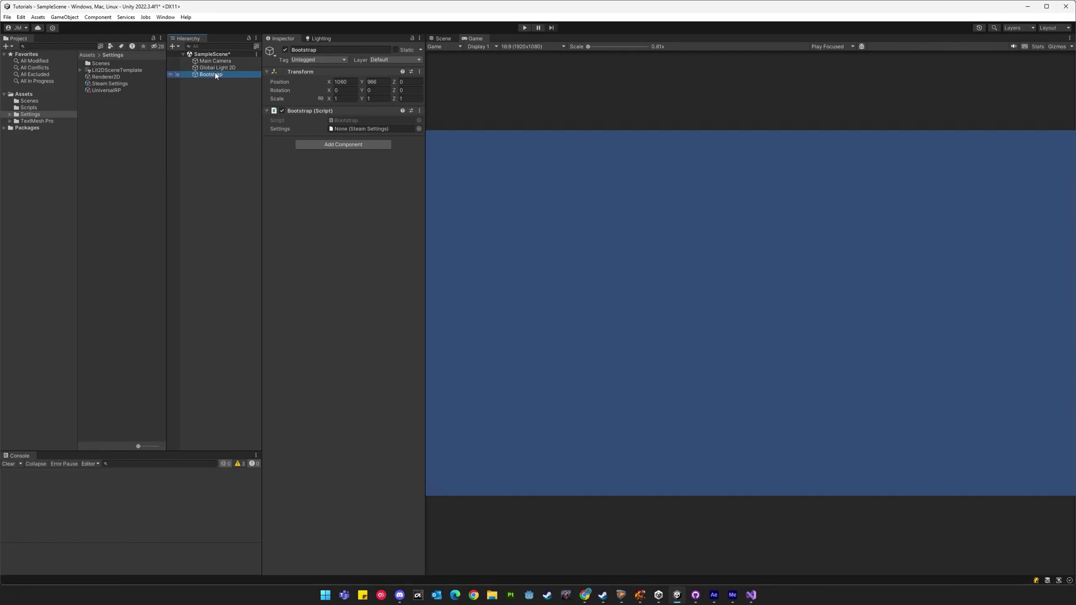
click(419, 129)
double_click(450, 157)
- Run the scene and review the Console logs confirming Steam API initialized with App ID 480
click(524, 29)
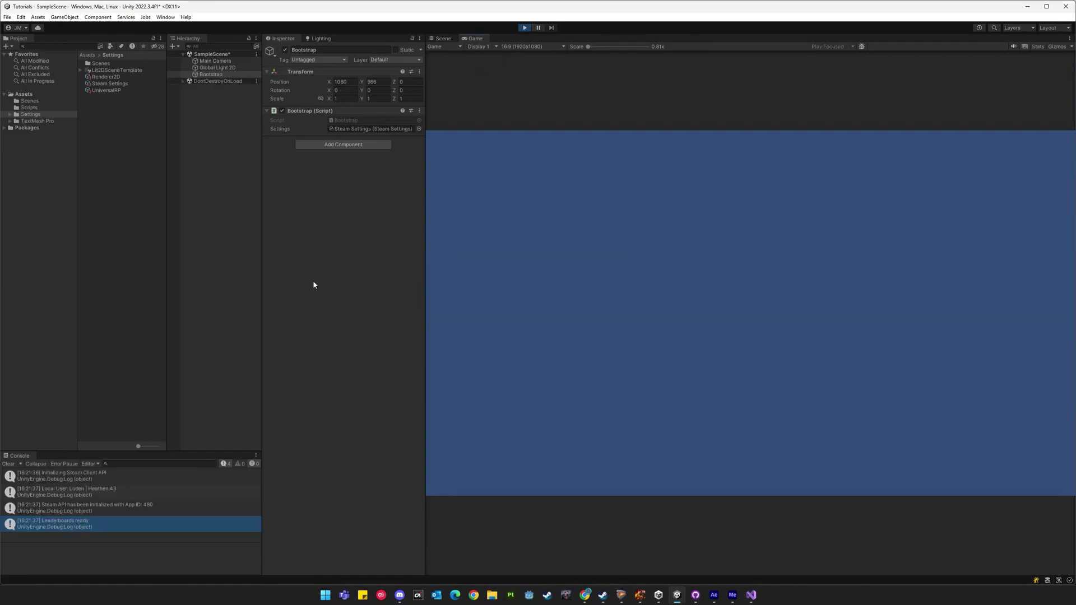
click(104, 479)
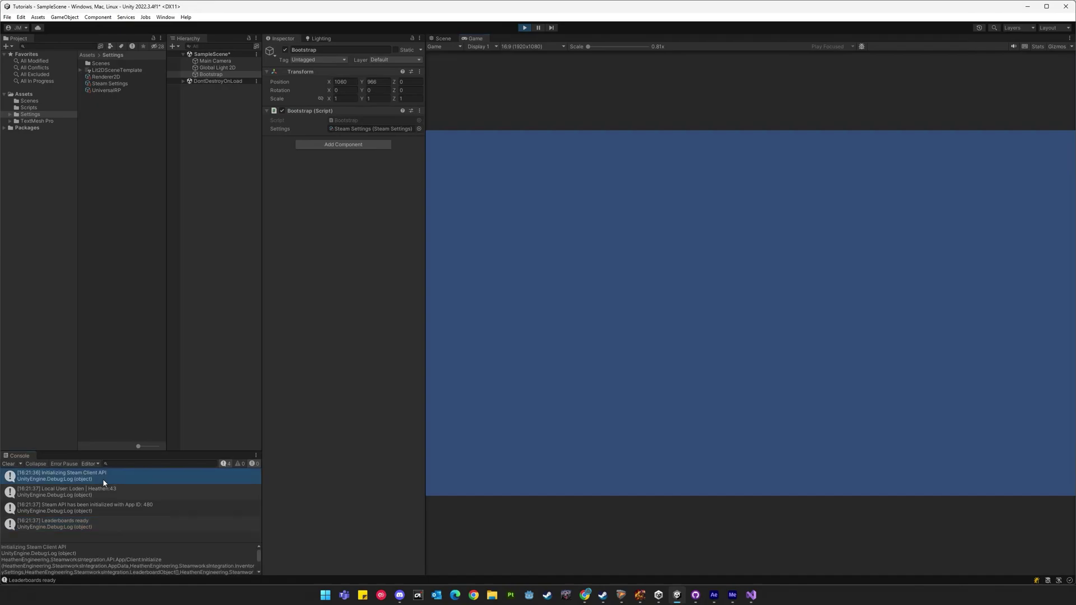
click(96, 509)
click(77, 526)
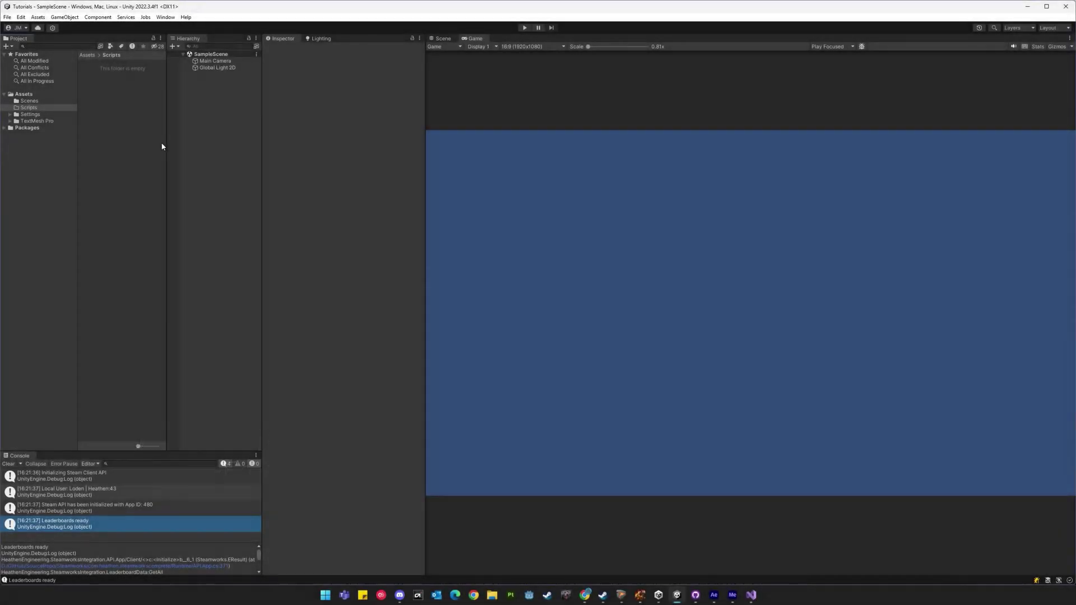
- Create a new C# script called Bootstrap inside the Scripts folder
right_click(120, 134)
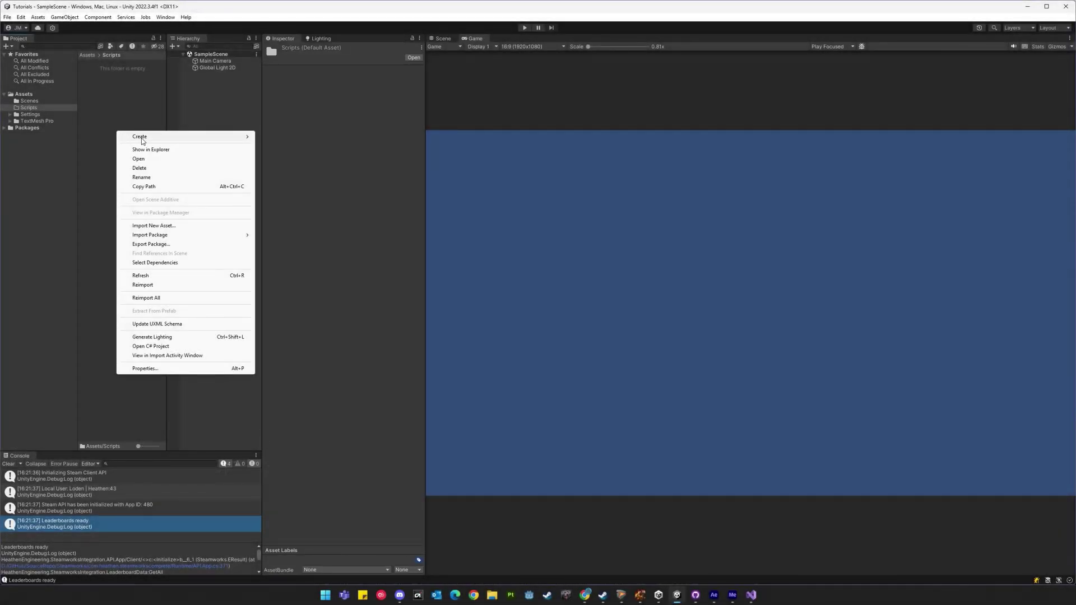
mouse_move(121, 137)
click(278, 171)
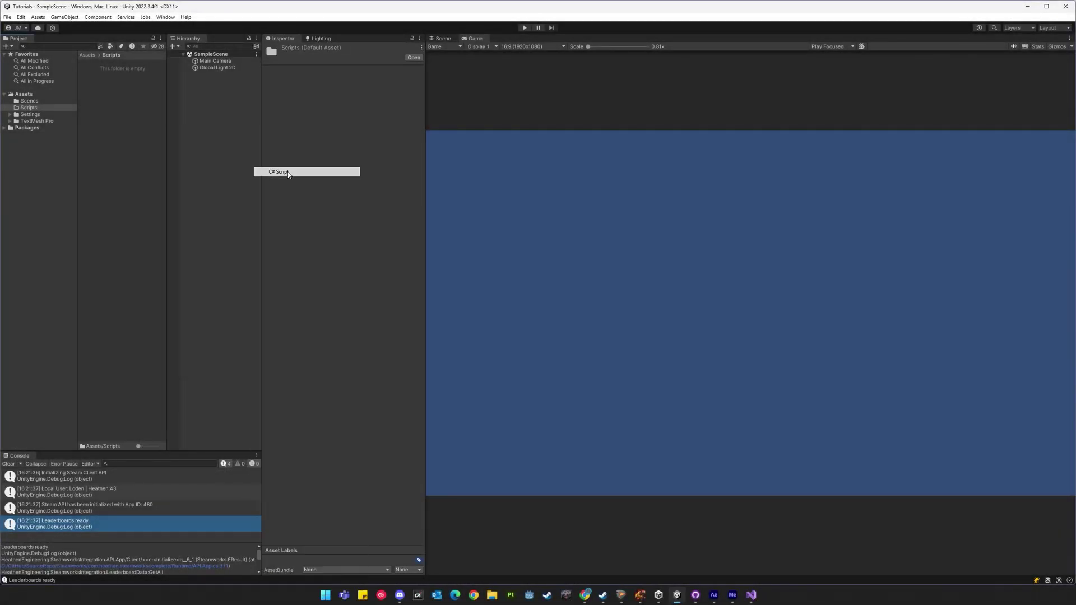
text(Boots)
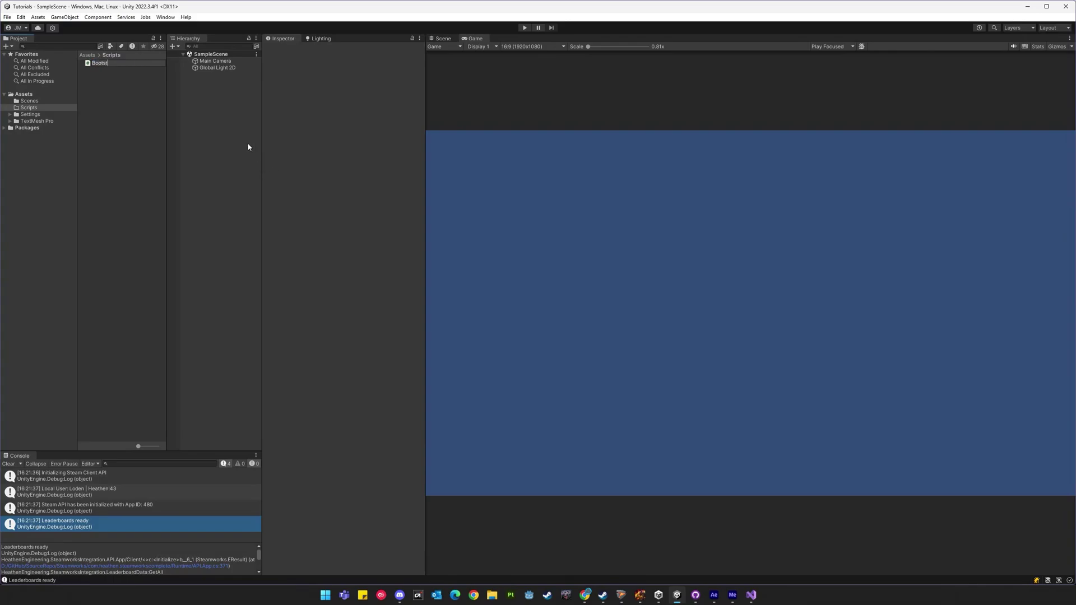
text(trap)
key(Return)
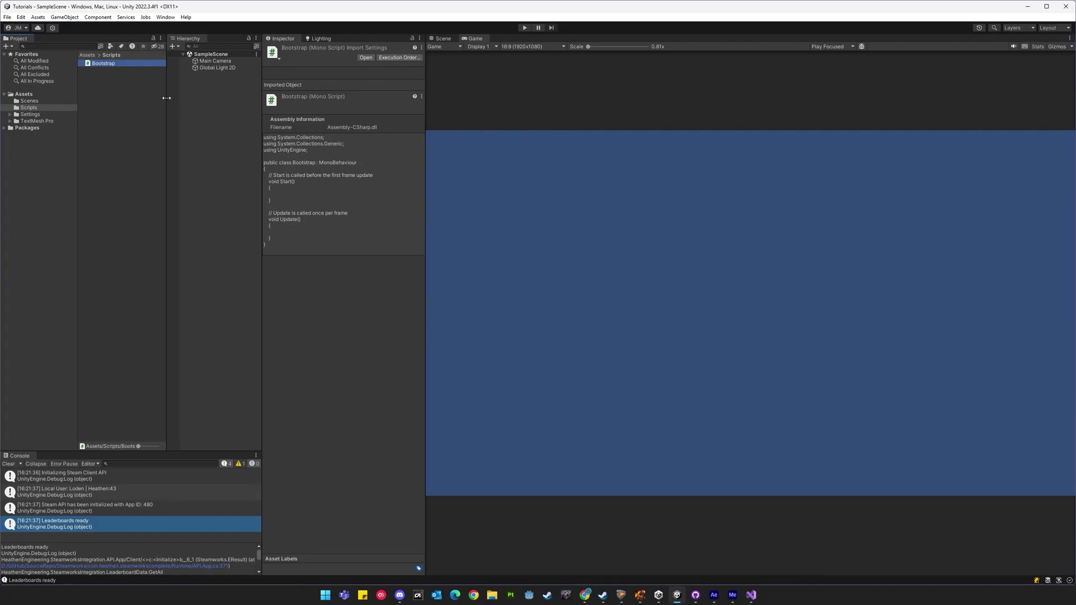
- Open Bootstrap.cs in Visual Studio and declare namespace Tutorial with an opening brace above the class
double_click(105, 65)
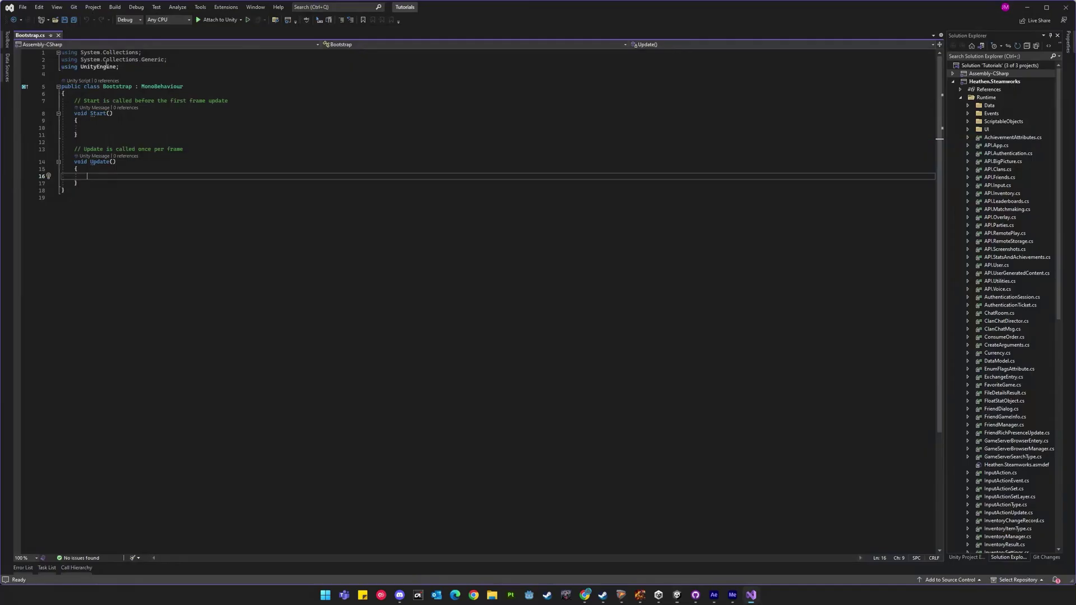
click(81, 73)
key(Return)
text(namespace )
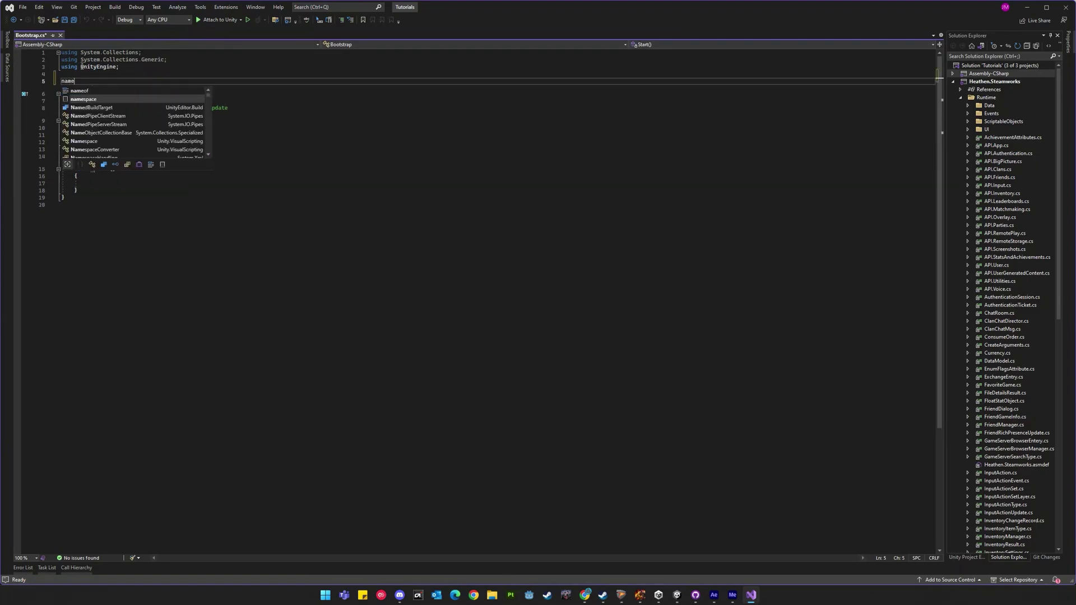
text(Tutorial)
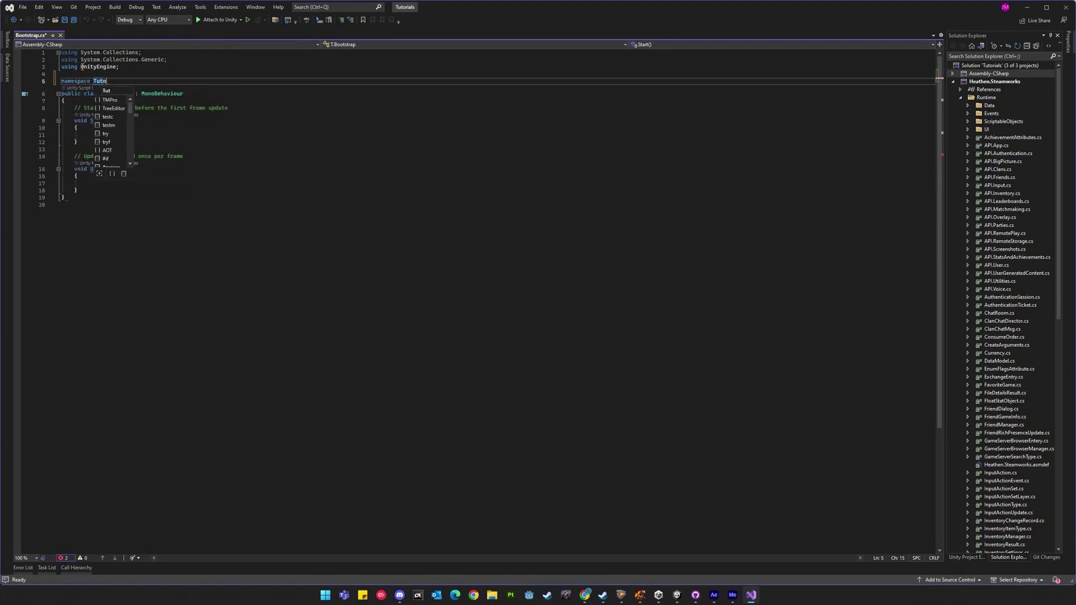
key(Return)
text({)
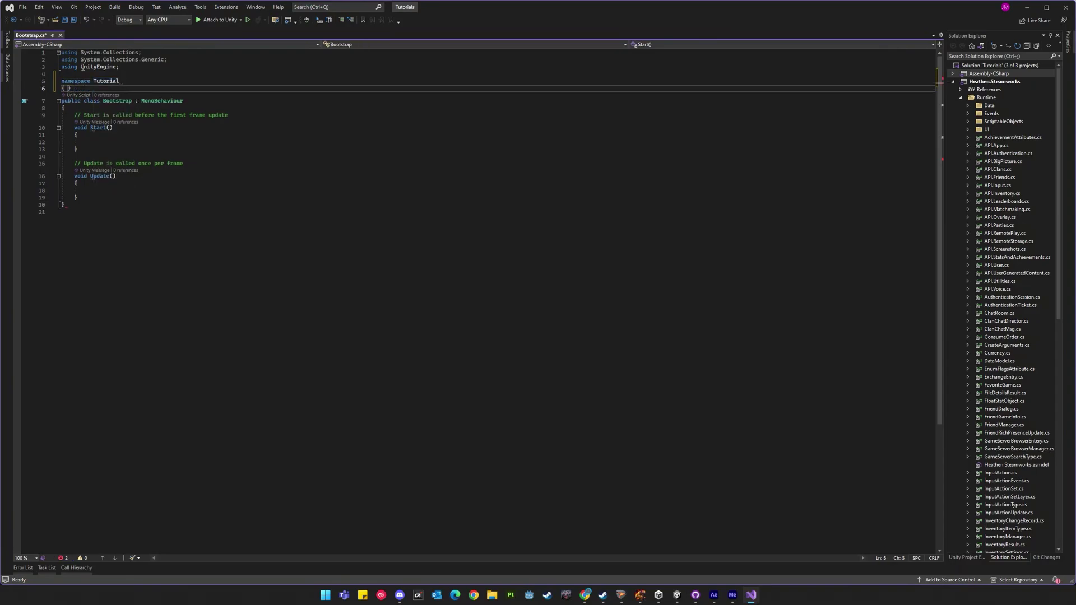
- Close the Tutorial namespace after the class and add a comment that code must always use namespaces
key(Down)
key(Down)
key(Down)
key(Down)
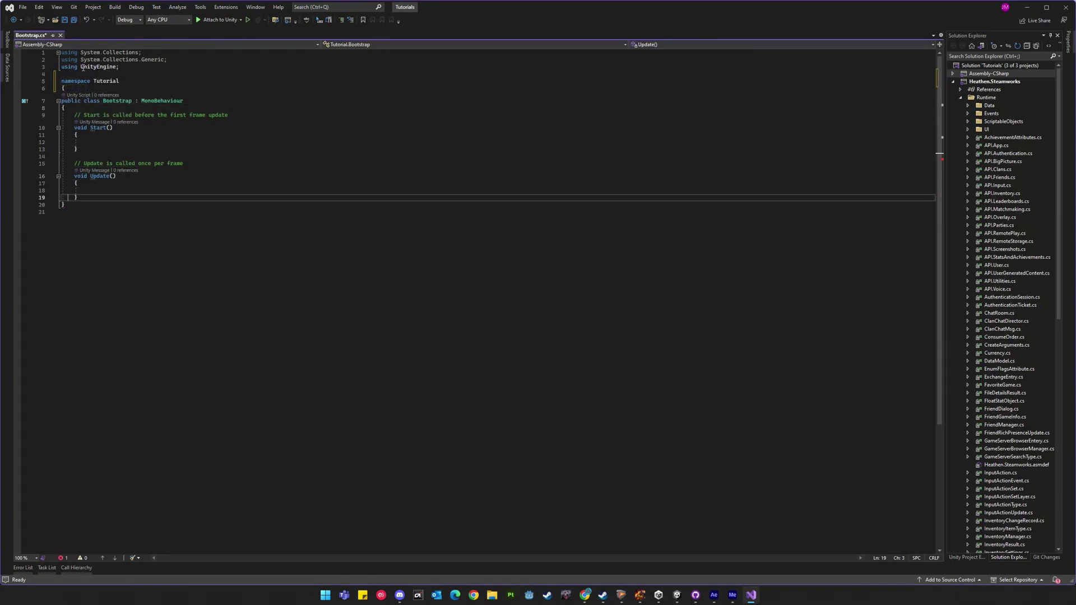
key(Down)
key(Return)
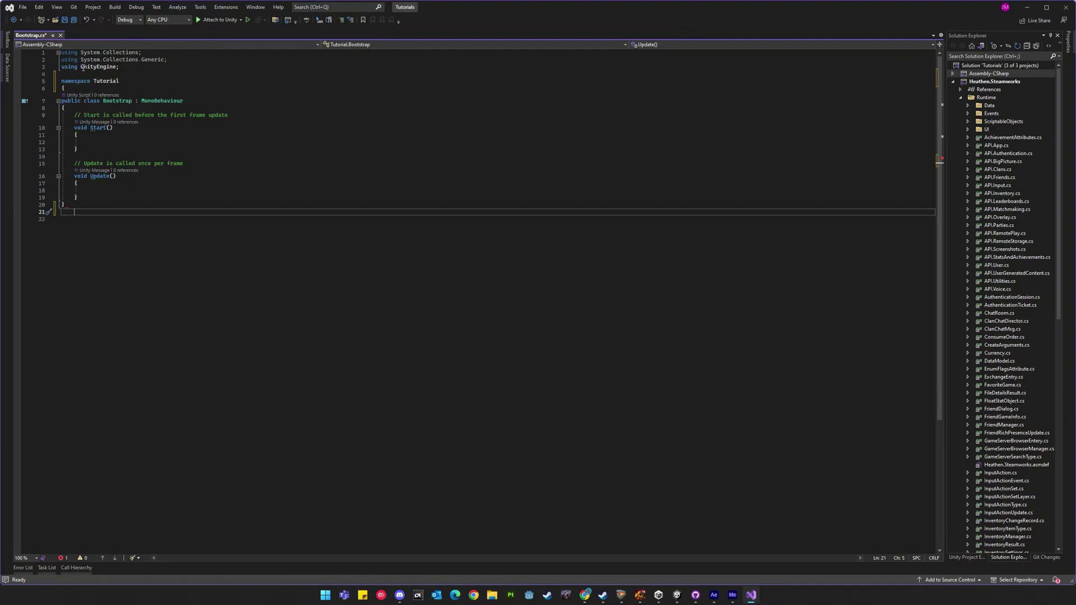
text(})
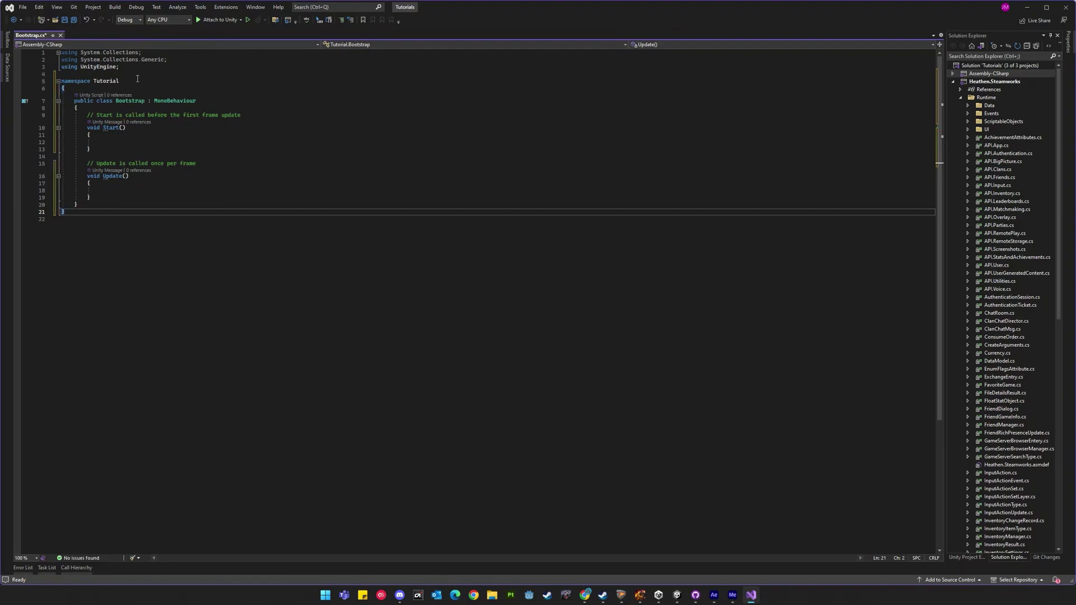
click(137, 79)
text(//)
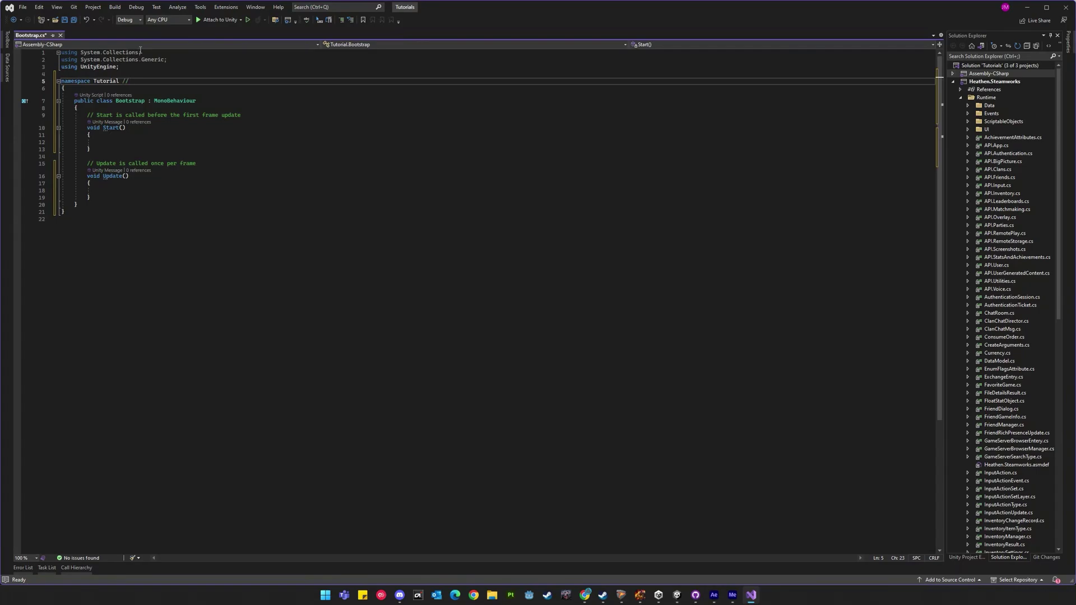
text(/you must A)
text(LWAYS p)
text(ut your code in a )
text(namespace <)
text(-- DO I)
text(T!!!!)
- Add App.Client.Initialize(480); to Start, importing the HeathenEngineering.SteamworksIntegration.API namespace
click(167, 141)
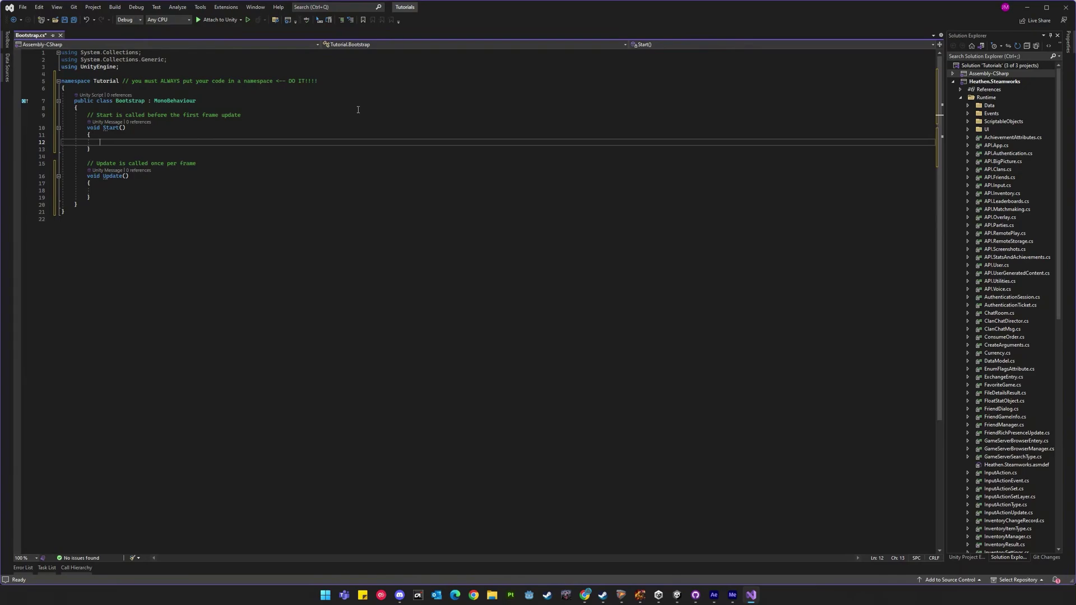
text(App)
text(.Client)
click(50, 143)
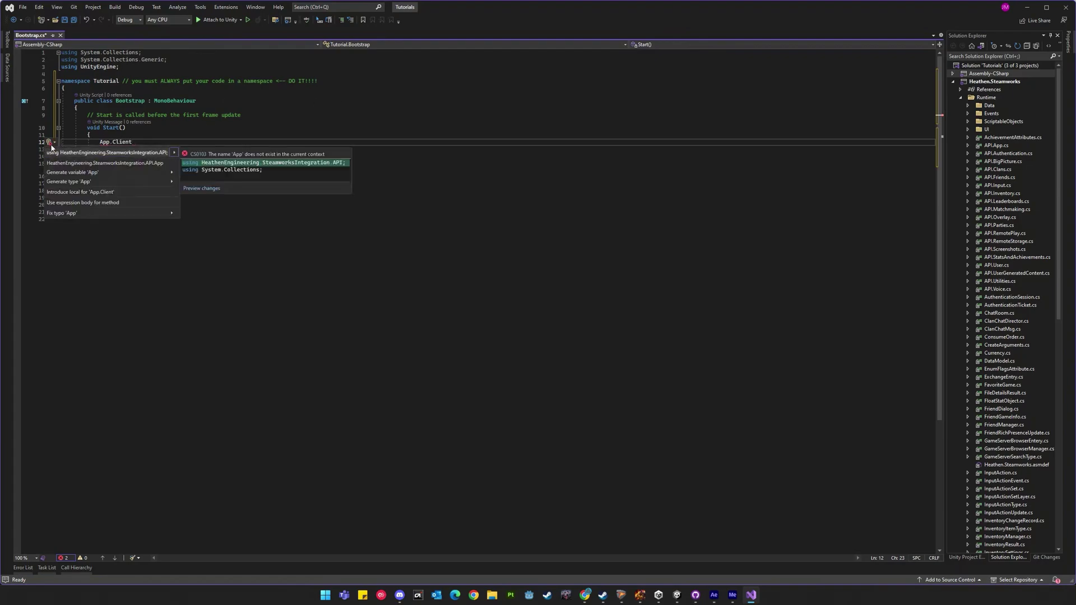
click(89, 153)
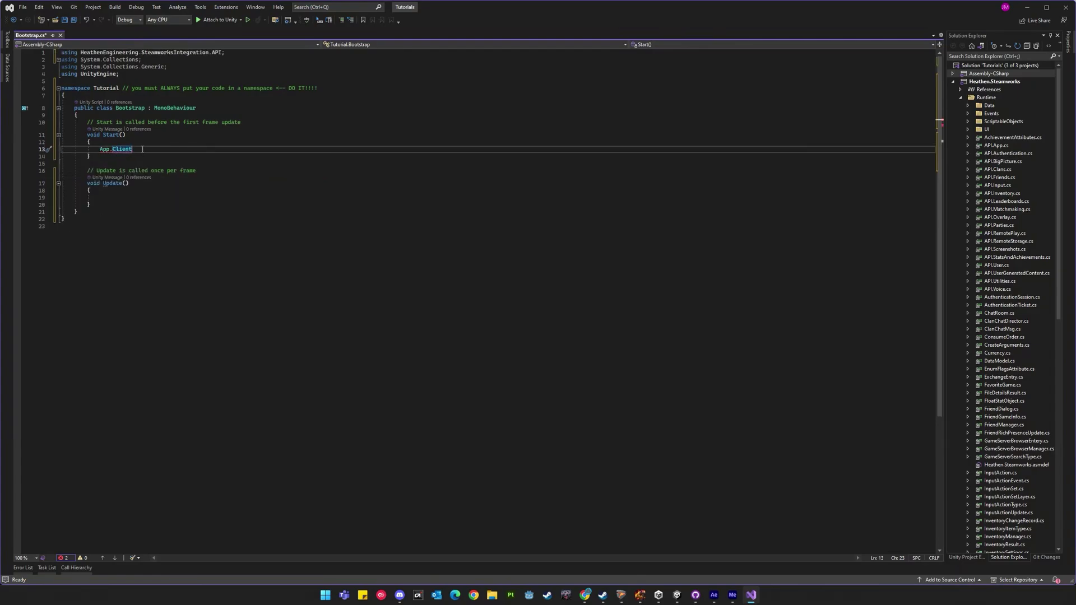
text(.)
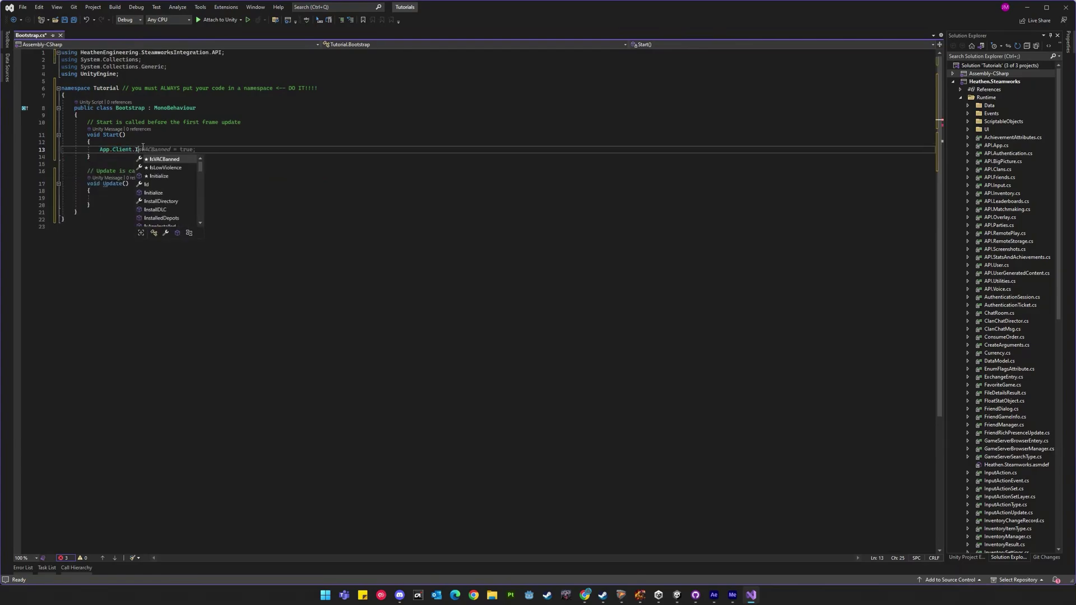
text(Ini)
key(Tab)
text(()
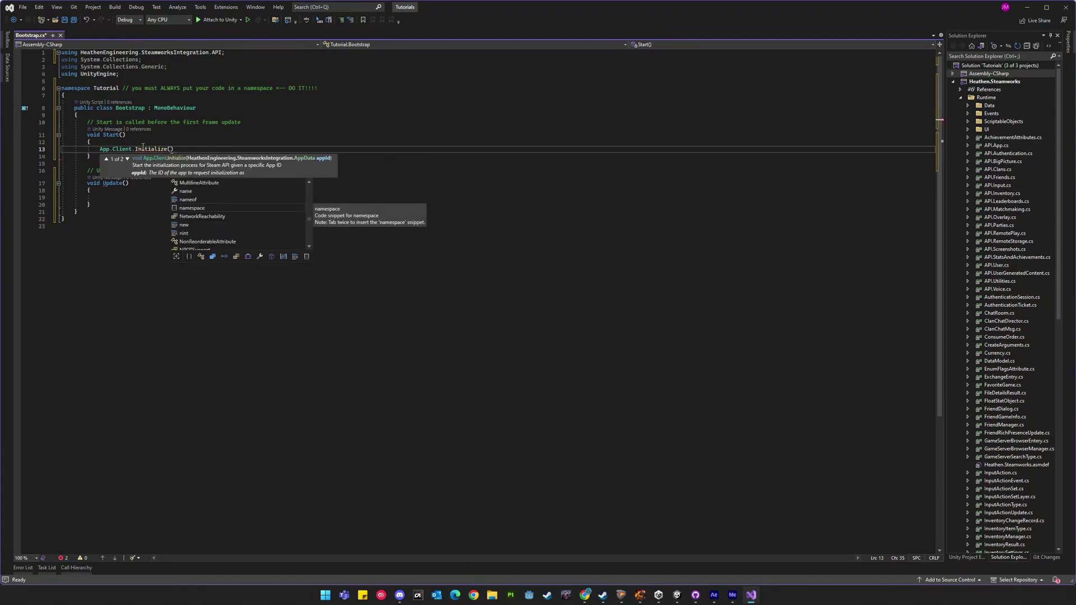
text(480))
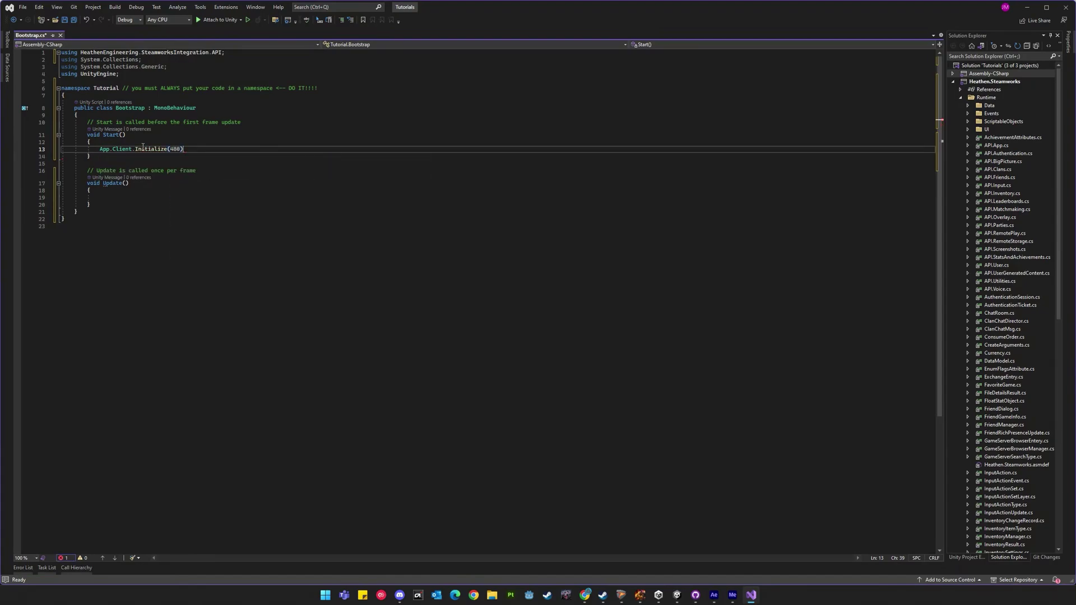
text(;)
- Insert App.isDebugging = true; above the Initialize call and save the script
key(ctrl+Return)
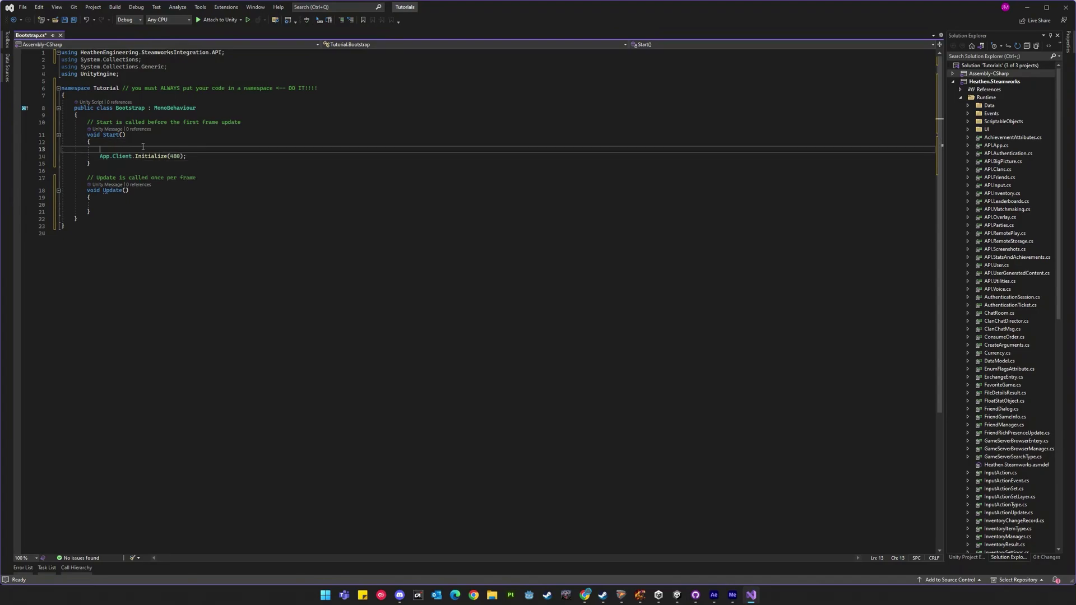
text(App.)
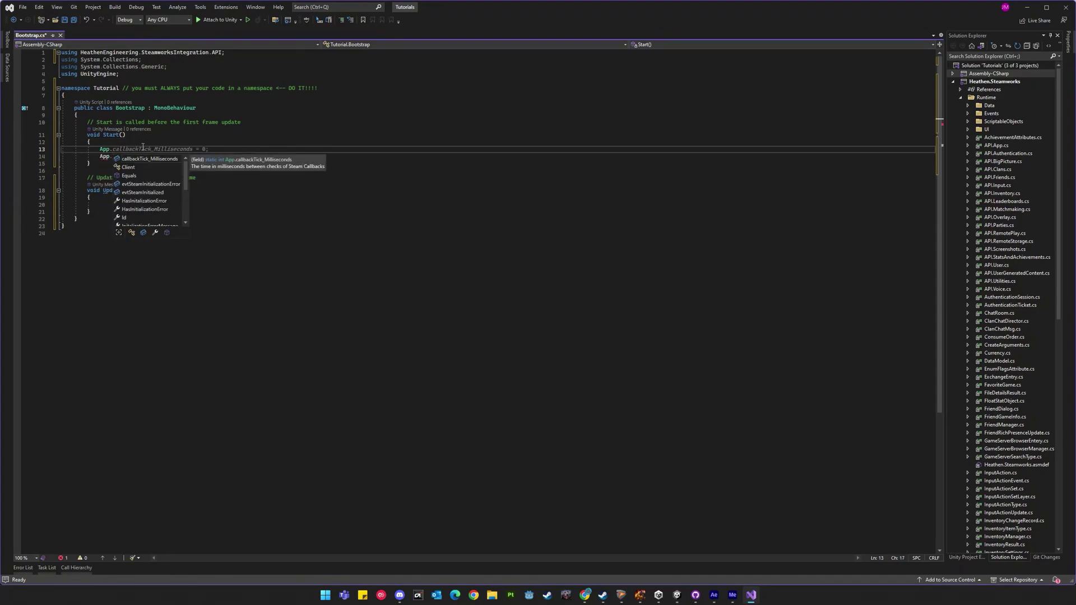
text(isDebugging = true;)
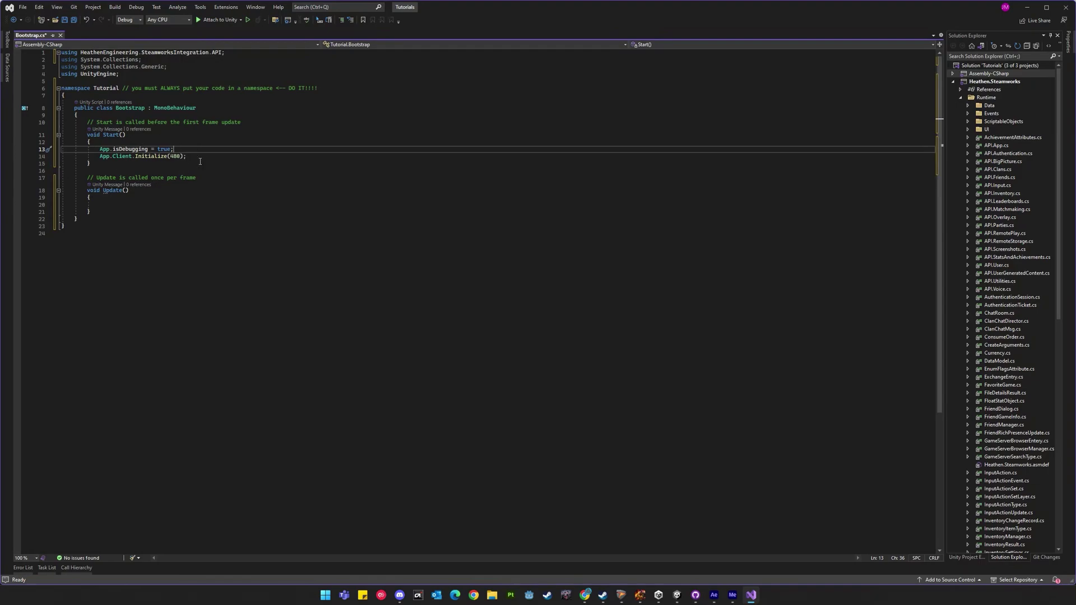
key(ctrl+s)
- Back in Unity, clear the Console and create an empty object in the Hierarchy
click(659, 595)
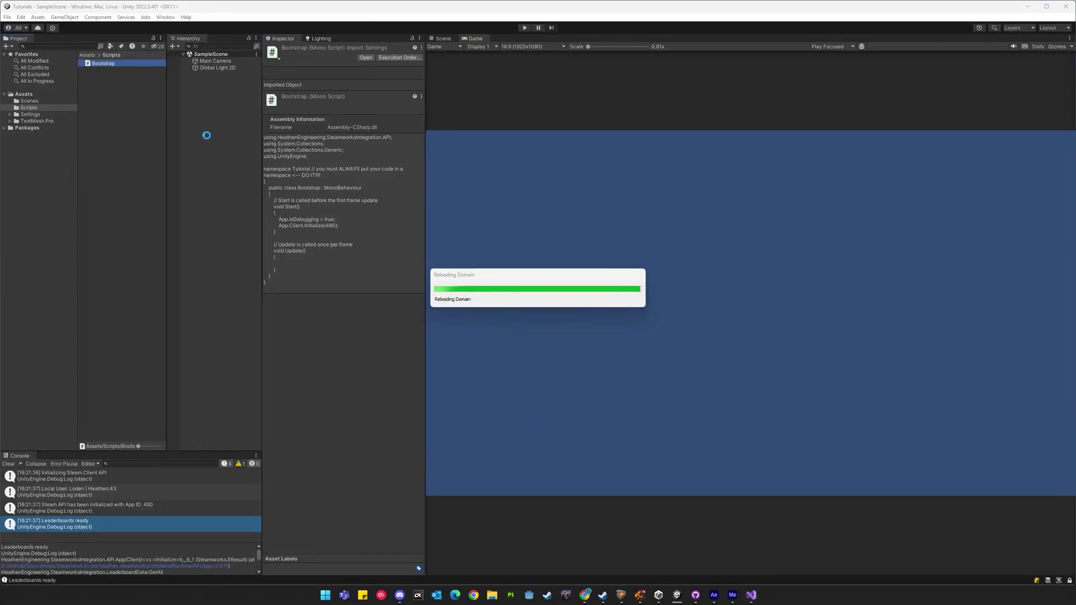
click(10, 465)
right_click(209, 110)
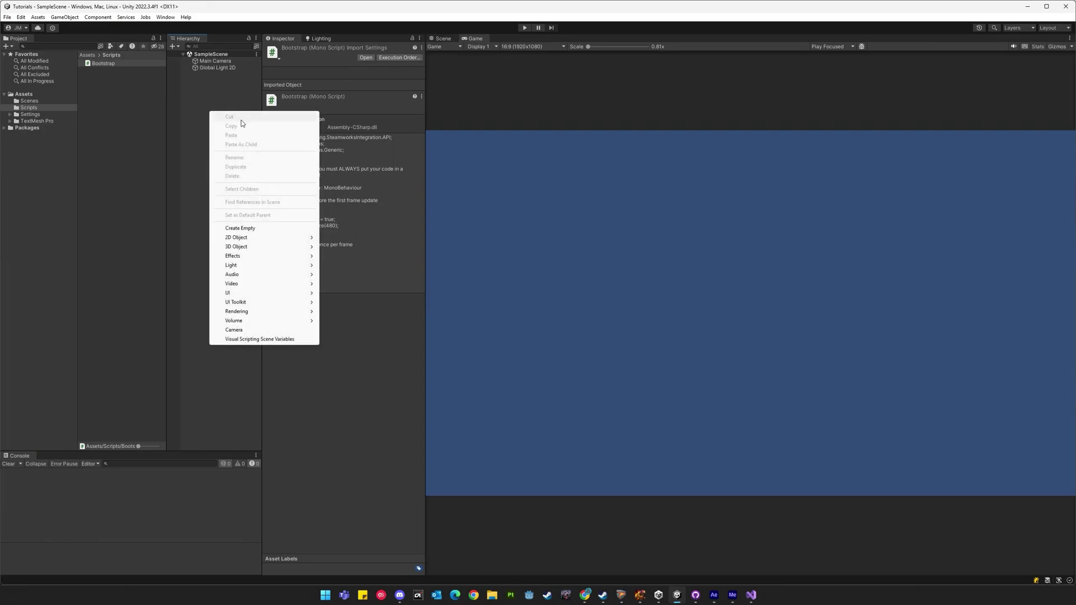
click(241, 228)
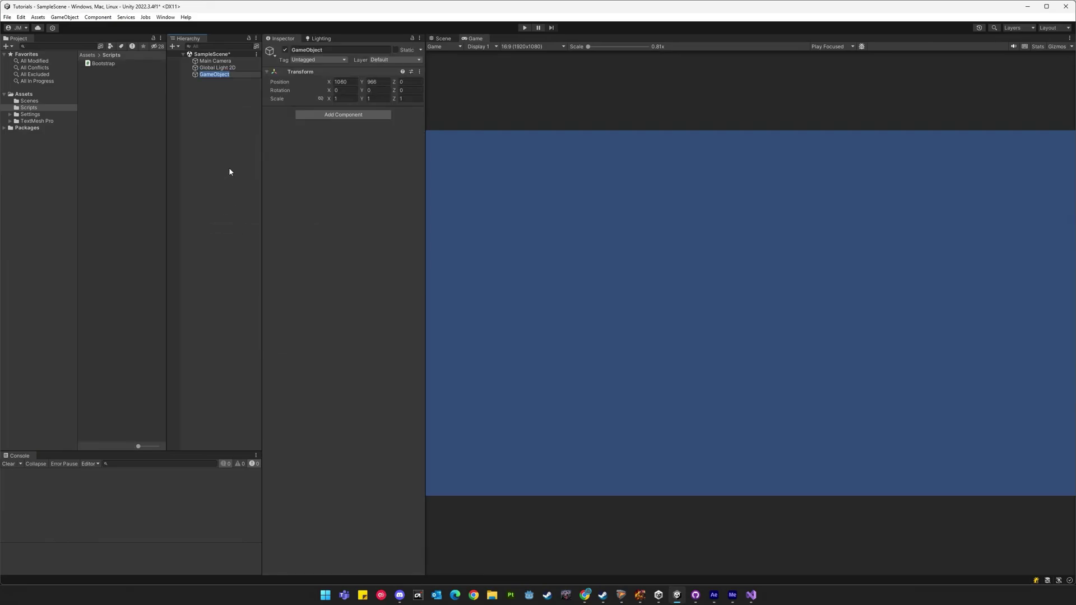
- Name the new object Bootstrap and attach the Bootstrap script component to it
text(boots)
key(ctrl+a)
text(Bootst)
text(rap)
key(Return)
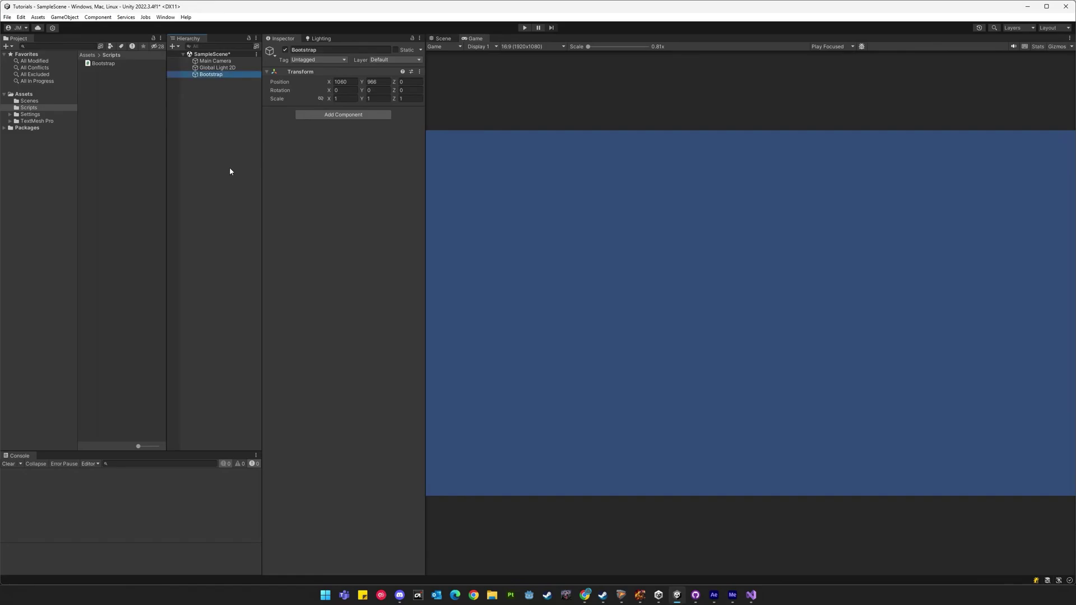
drag(99, 66, 302, 160)
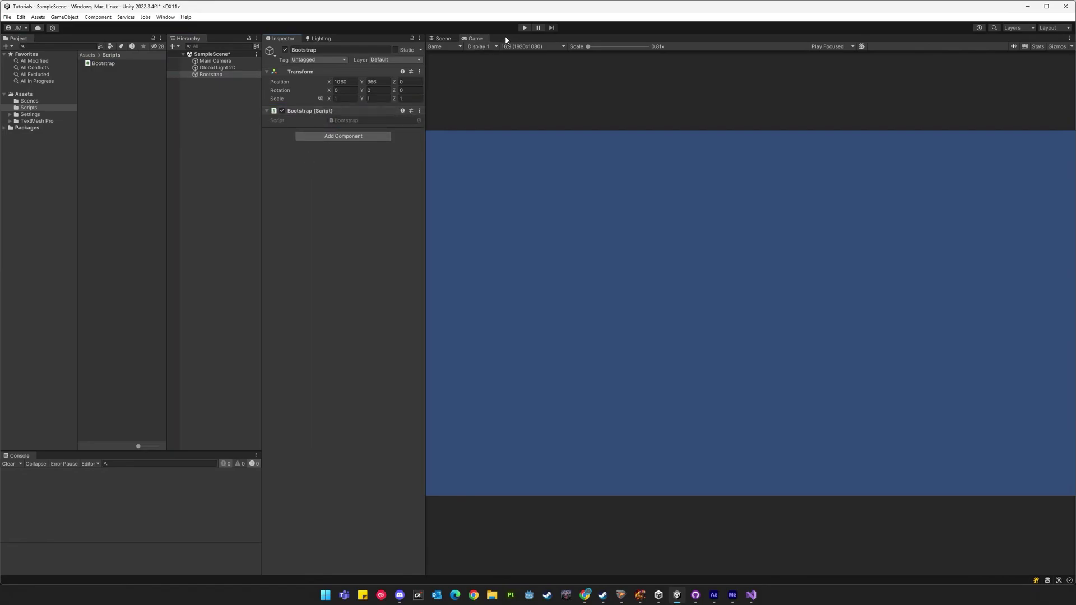
- Enter play mode and review the Console logs confirming Steam API initialized with App ID 480
click(524, 28)
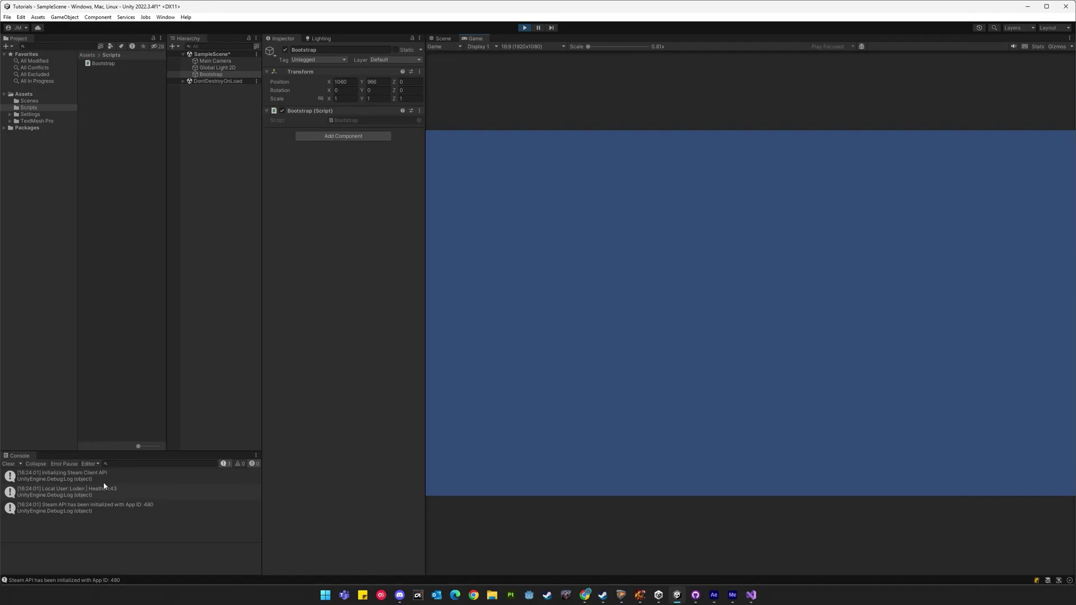
click(89, 480)
click(83, 492)
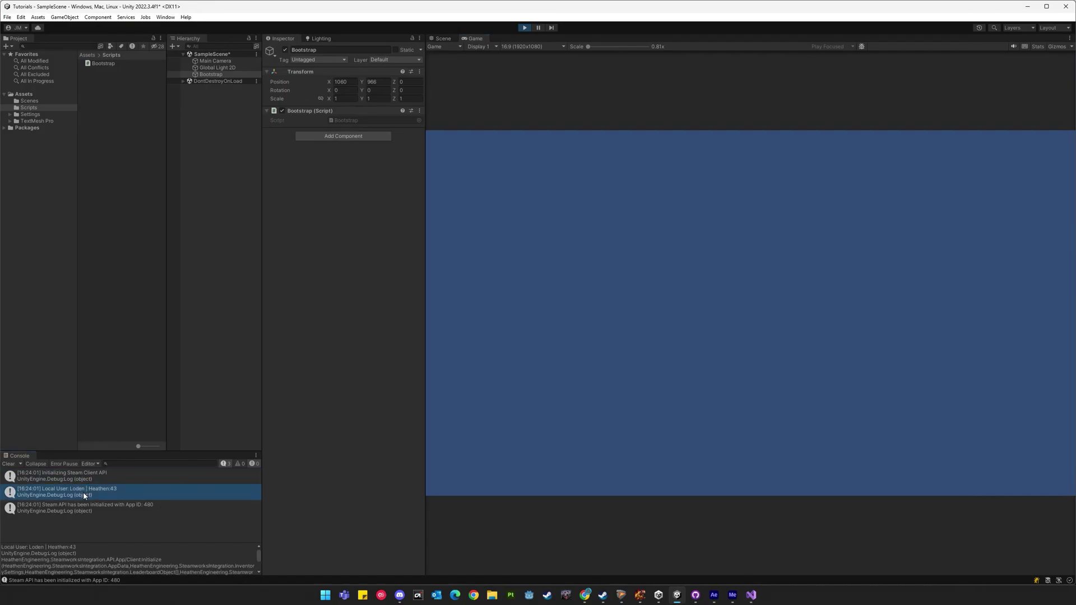
click(76, 512)
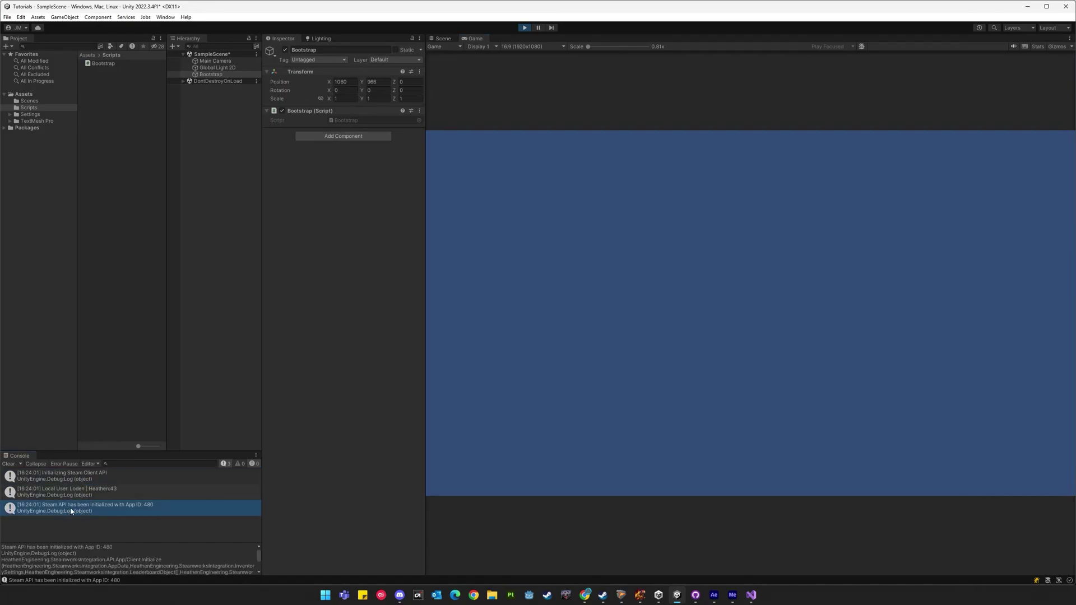